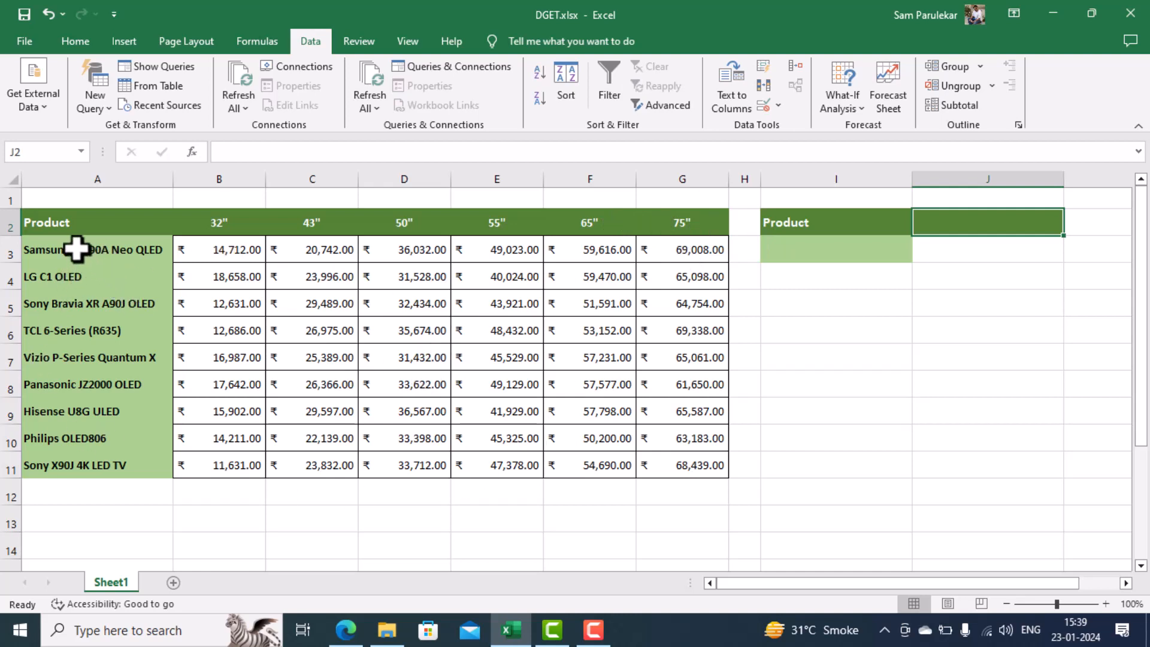
# Examine the price table's product names, screen-size headings and prices, including the 65" price of the Sony Bravia XR A90J OLED
pyautogui.click(72, 250)
pyautogui.click(56, 276)
pyautogui.click(56, 303)
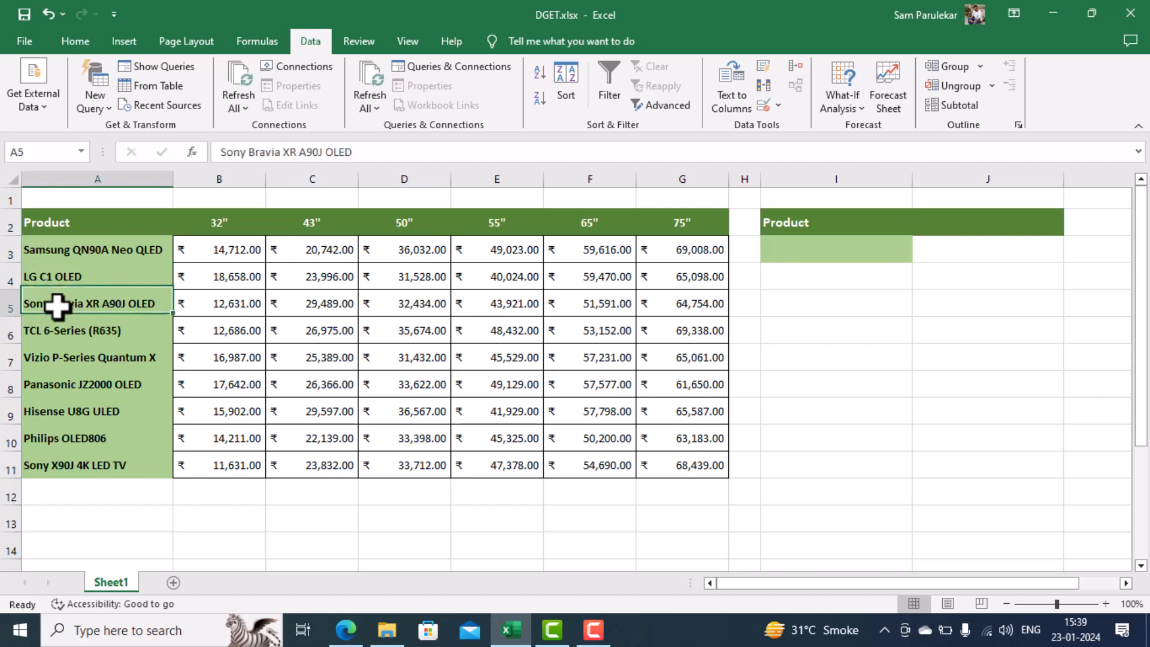
pyautogui.click(55, 333)
pyautogui.click(48, 358)
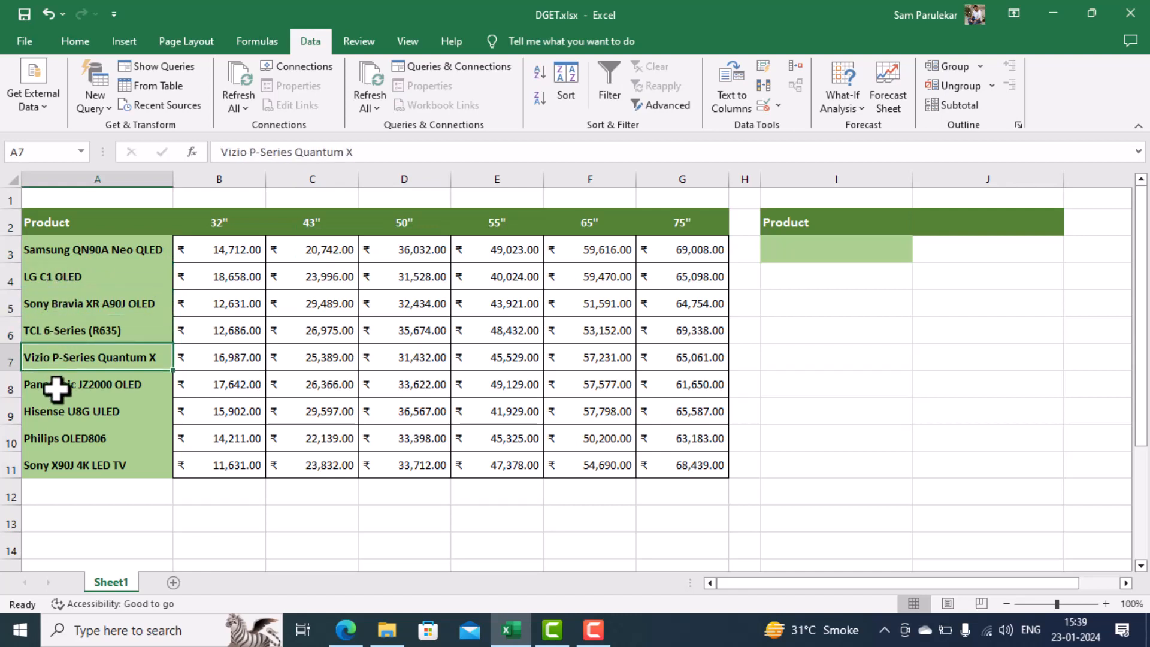
pyautogui.click(235, 225)
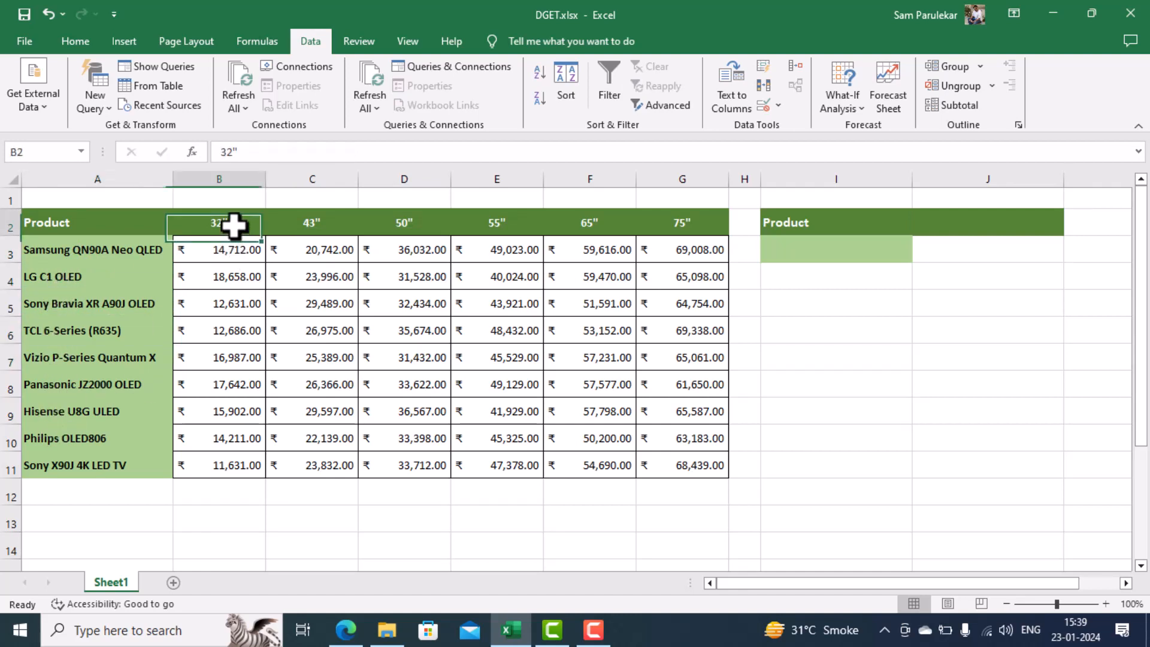
pyautogui.click(315, 225)
pyautogui.click(413, 226)
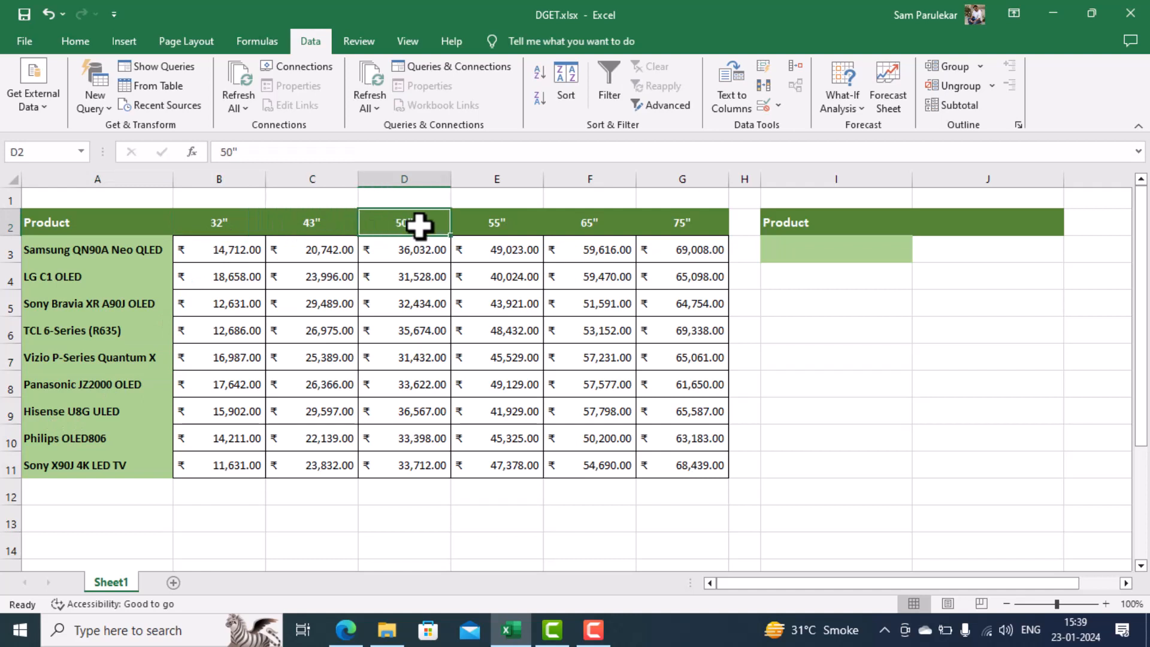
pyautogui.click(517, 228)
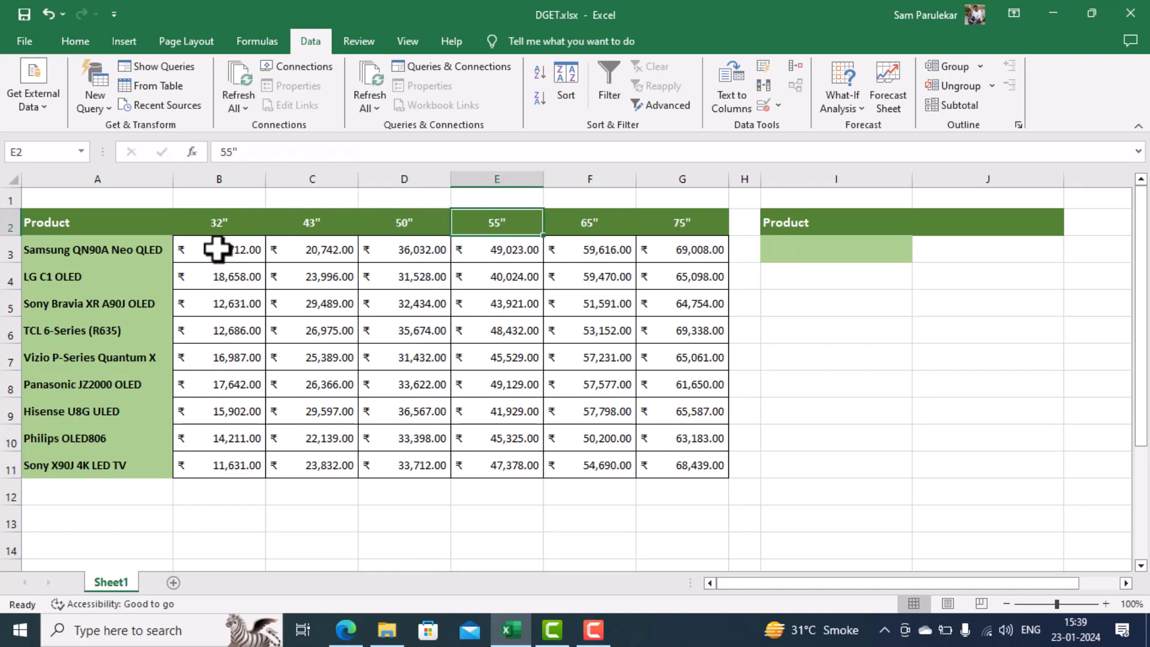
pyautogui.moveTo(217, 249); pyautogui.dragTo(656, 474)
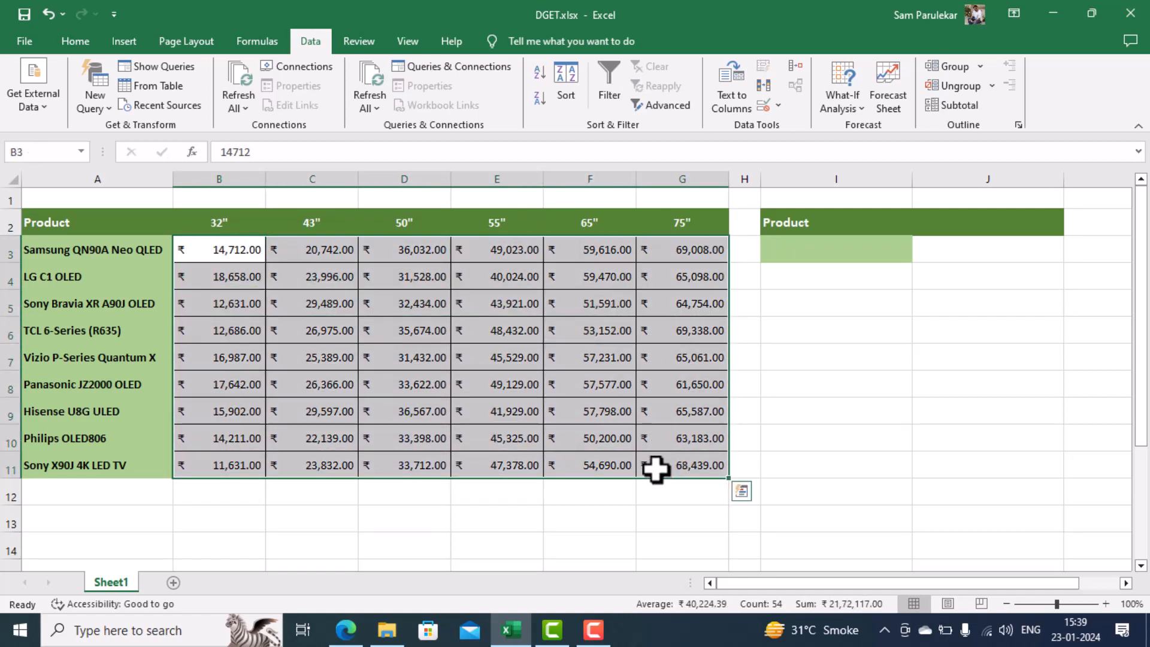
pyautogui.click(43, 302)
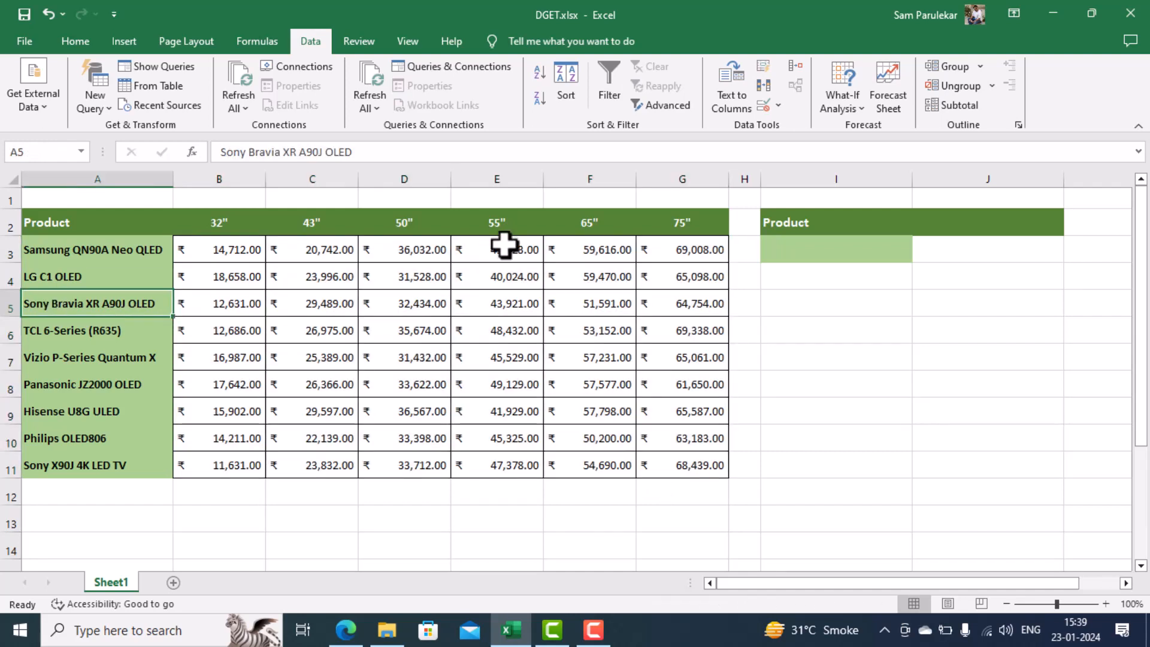
pyautogui.click(605, 309)
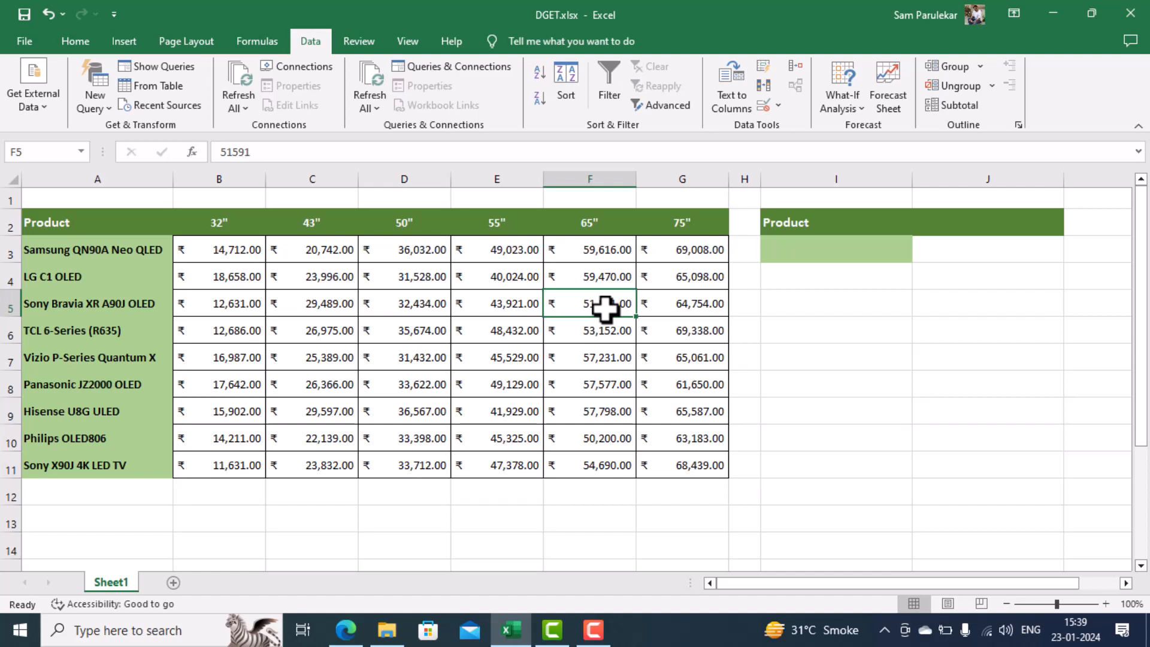
# Add a list data validation to cell I3 under the Product heading, using the product names in A3:A11 as source
pyautogui.click(837, 247)
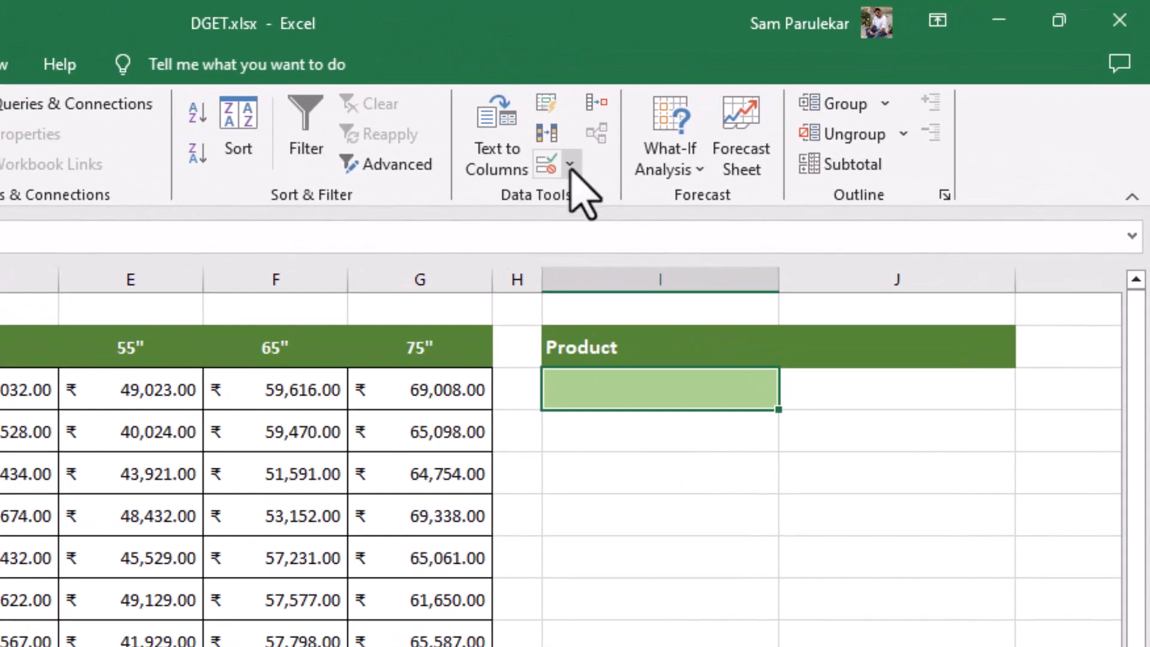
pyautogui.click(569, 165)
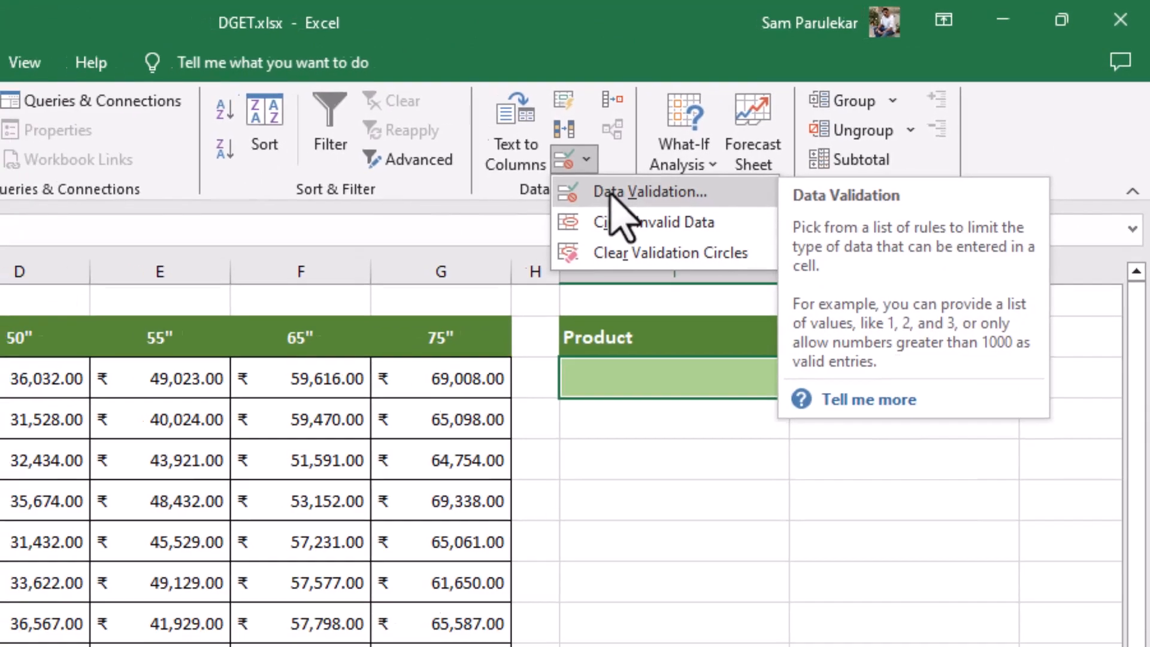
pyautogui.click(598, 198)
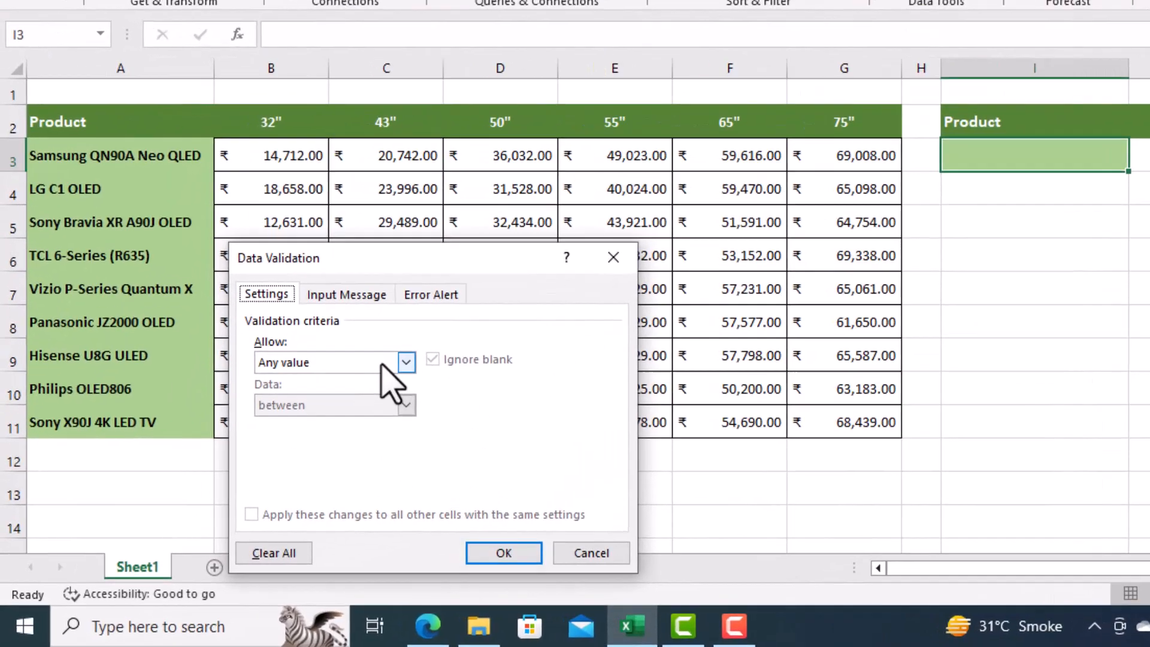
pyautogui.click(328, 416)
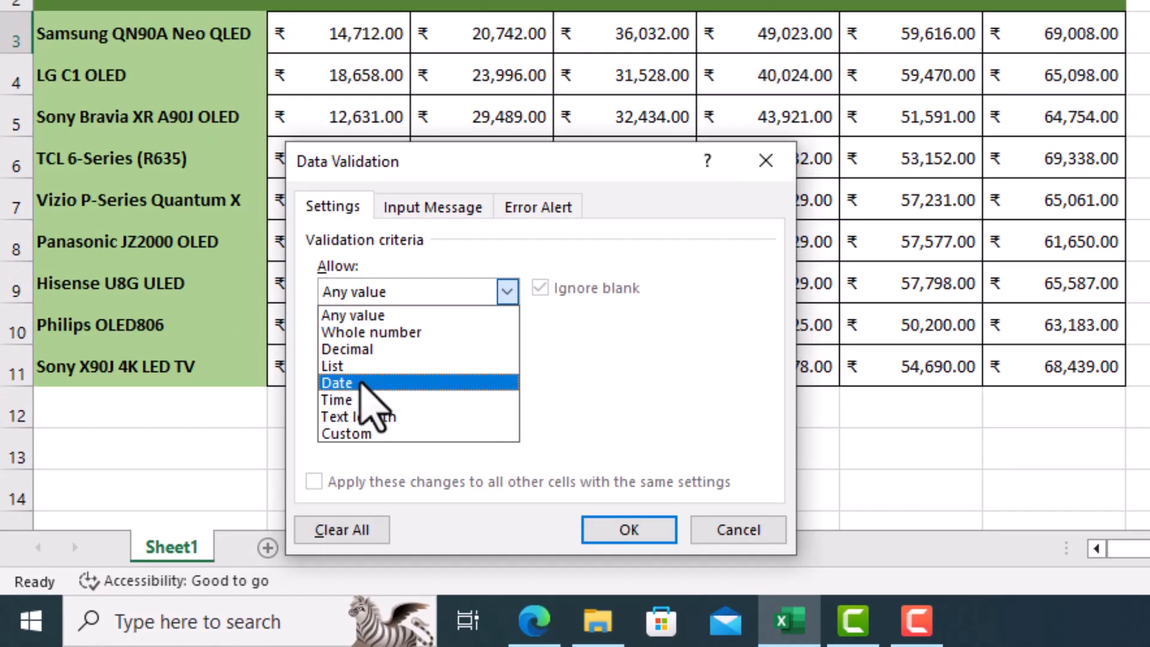
pyautogui.click(359, 366)
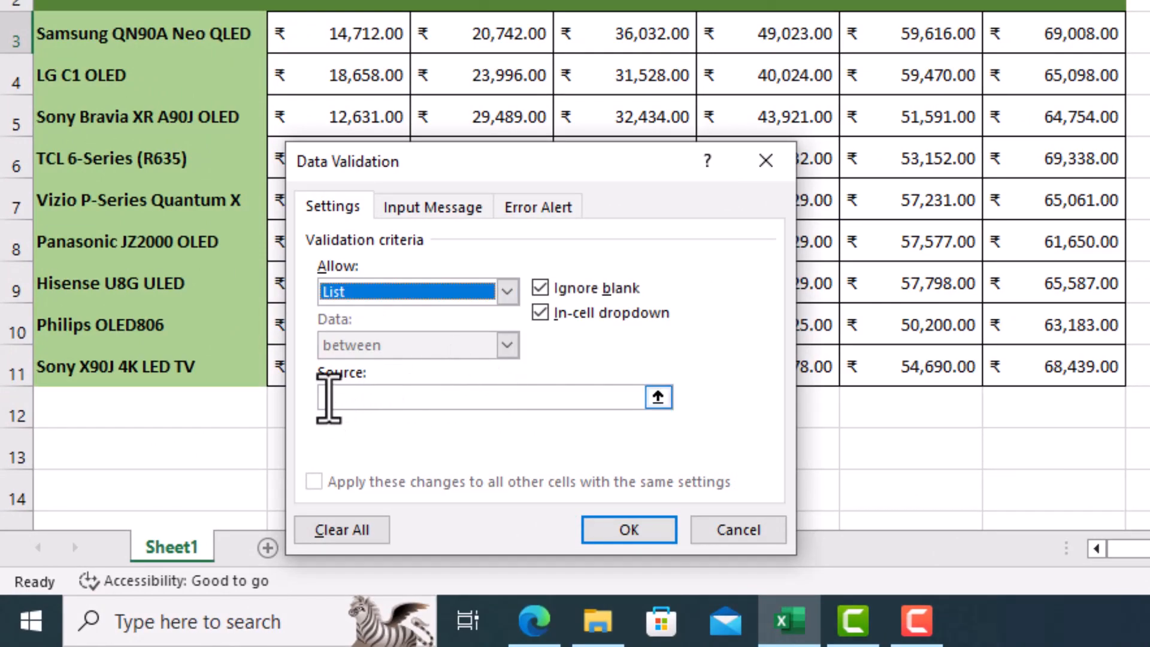
pyautogui.click(323, 395)
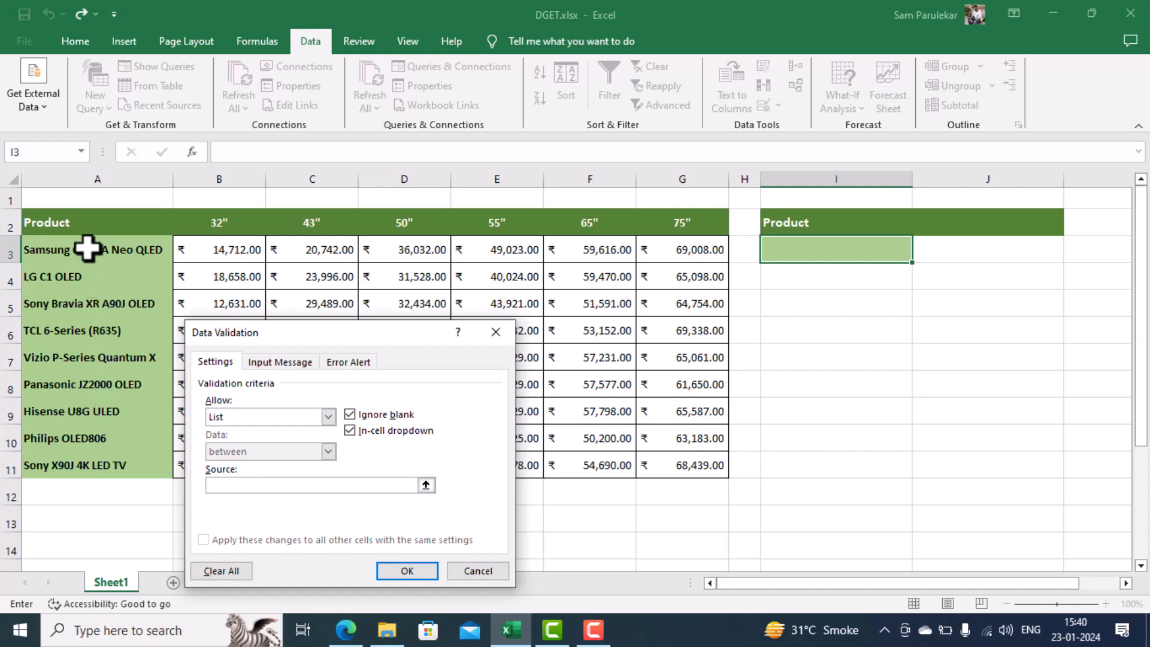
pyautogui.moveTo(87, 249); pyautogui.dragTo(82, 465)
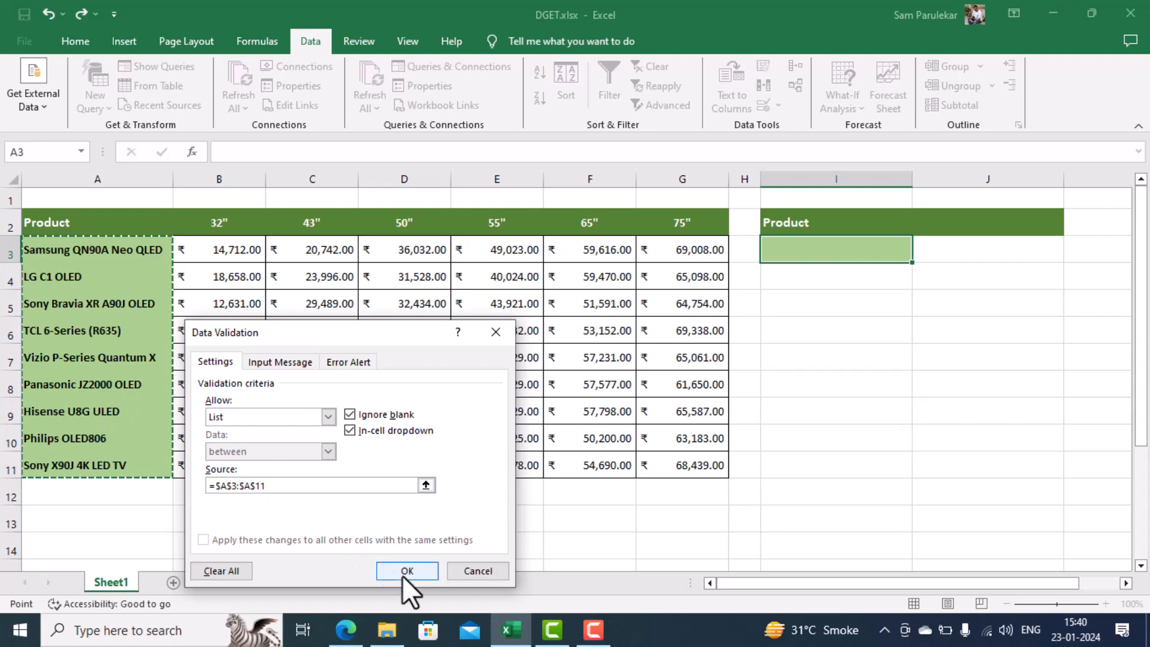
pyautogui.click(404, 576)
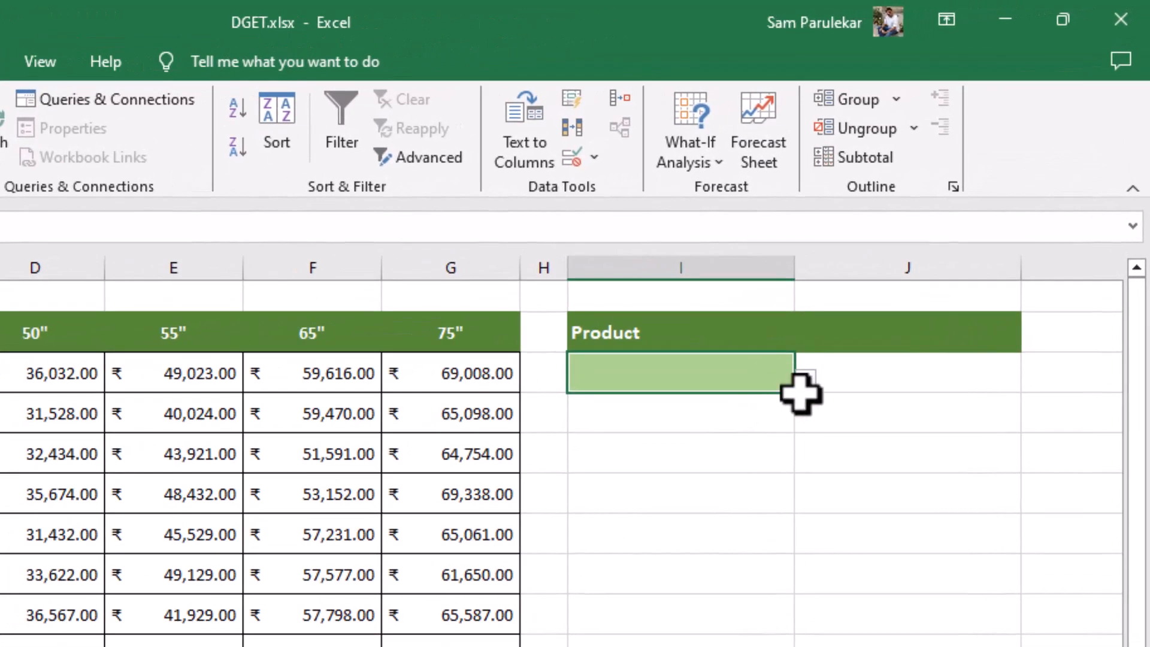
# Choose Vizio P-Series Quantum X from the product list in cell I3
pyautogui.click(805, 379)
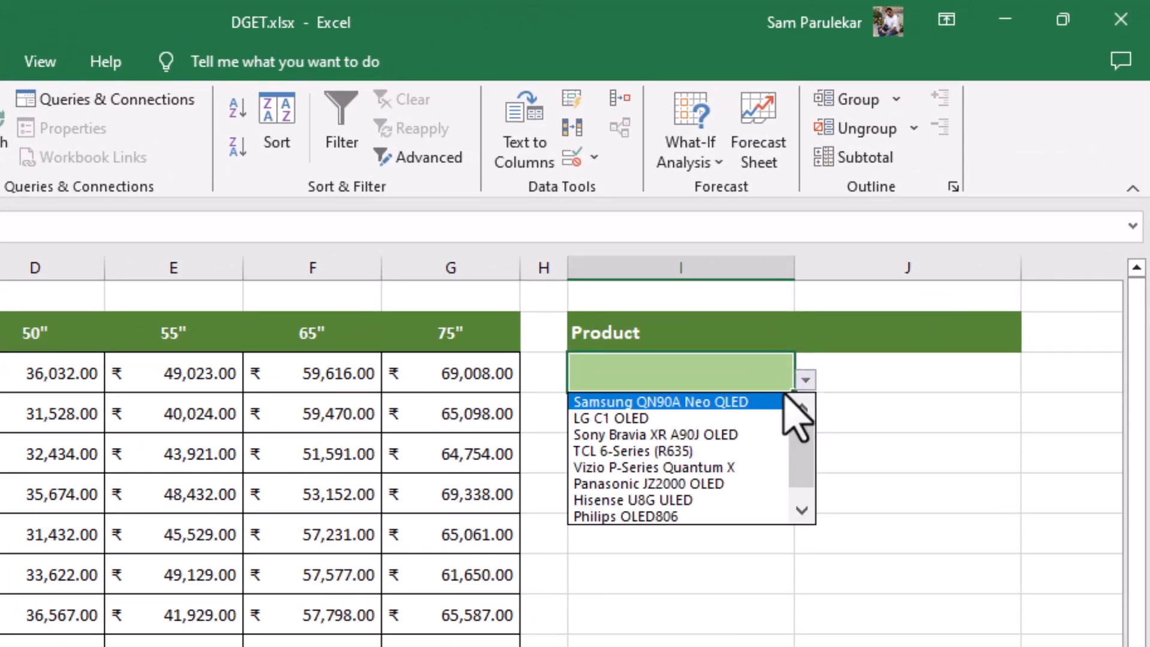
pyautogui.moveTo(796, 433)
pyautogui.mouseDown()
pyautogui.moveTo(801, 497)
pyautogui.moveTo(802, 421)
pyautogui.mouseUp()
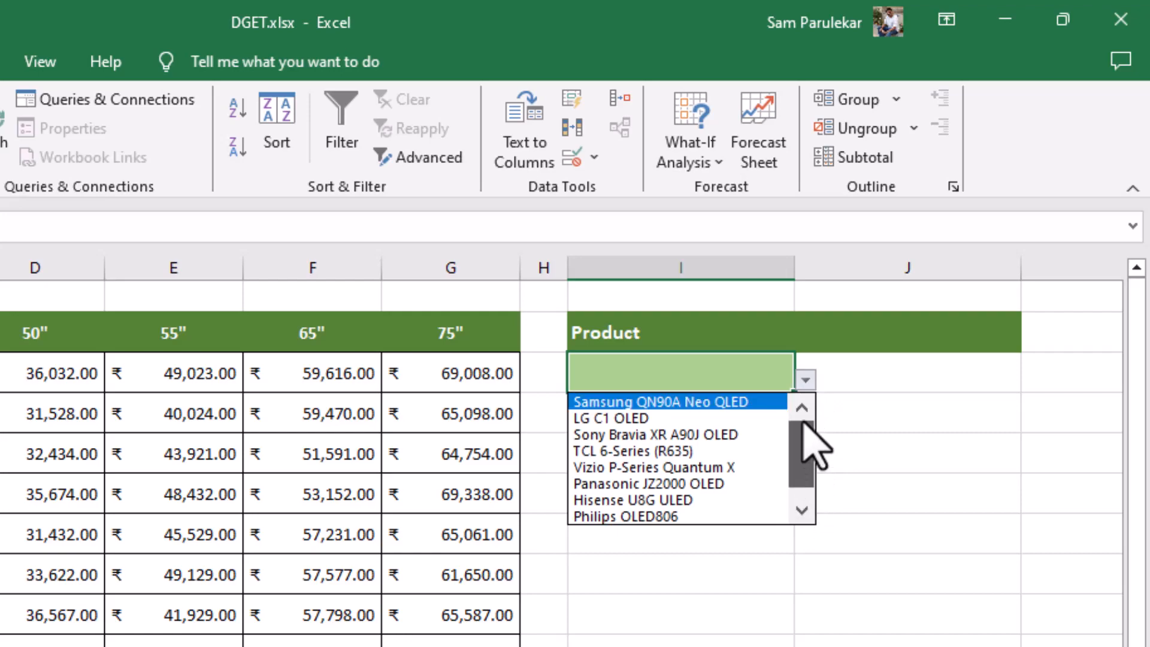
pyautogui.click(639, 472)
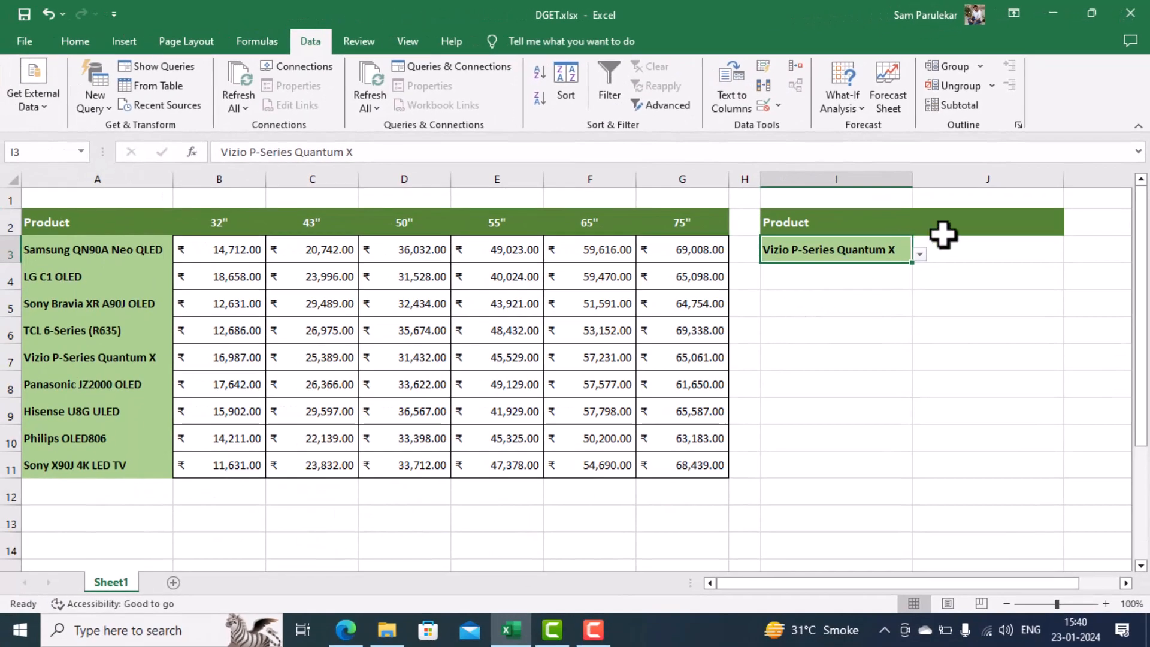
# Add a list data validation to header cell J2, using the screen sizes in B2:G2 as source
pyautogui.click(955, 227)
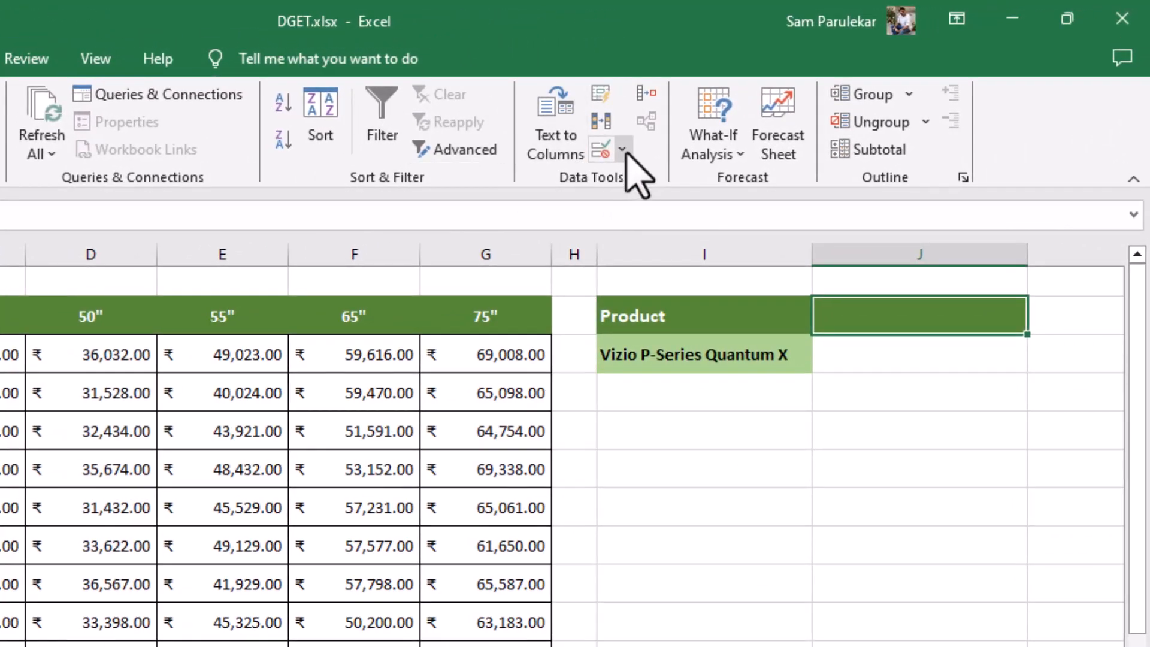
pyautogui.click(624, 151)
pyautogui.click(658, 179)
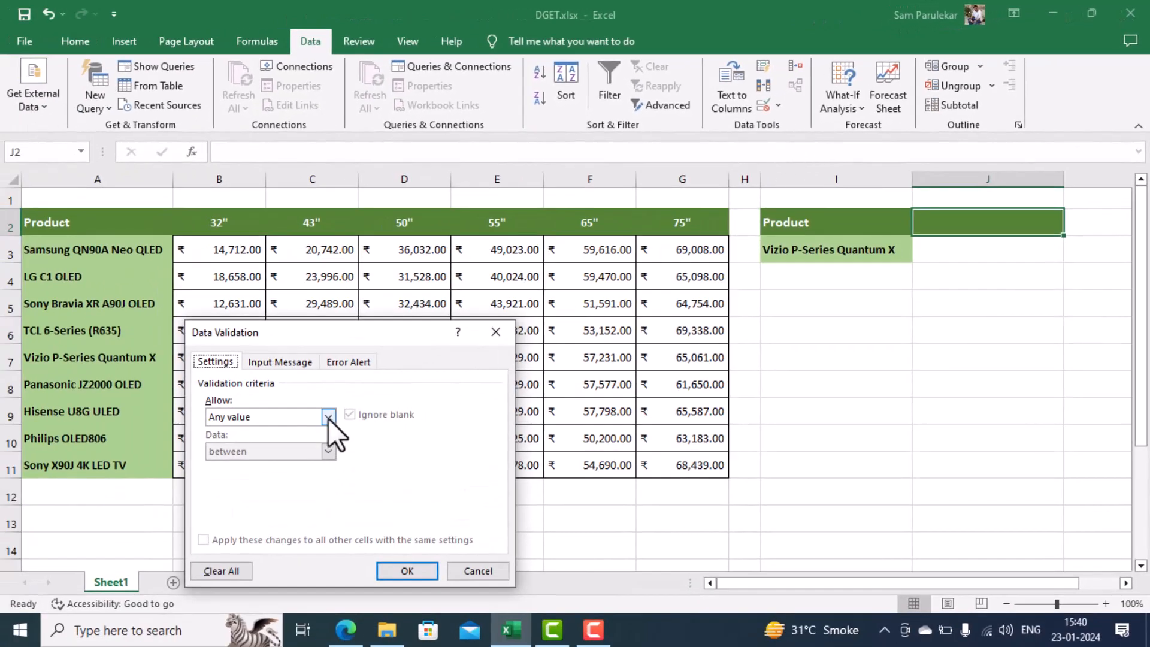
pyautogui.click(328, 418)
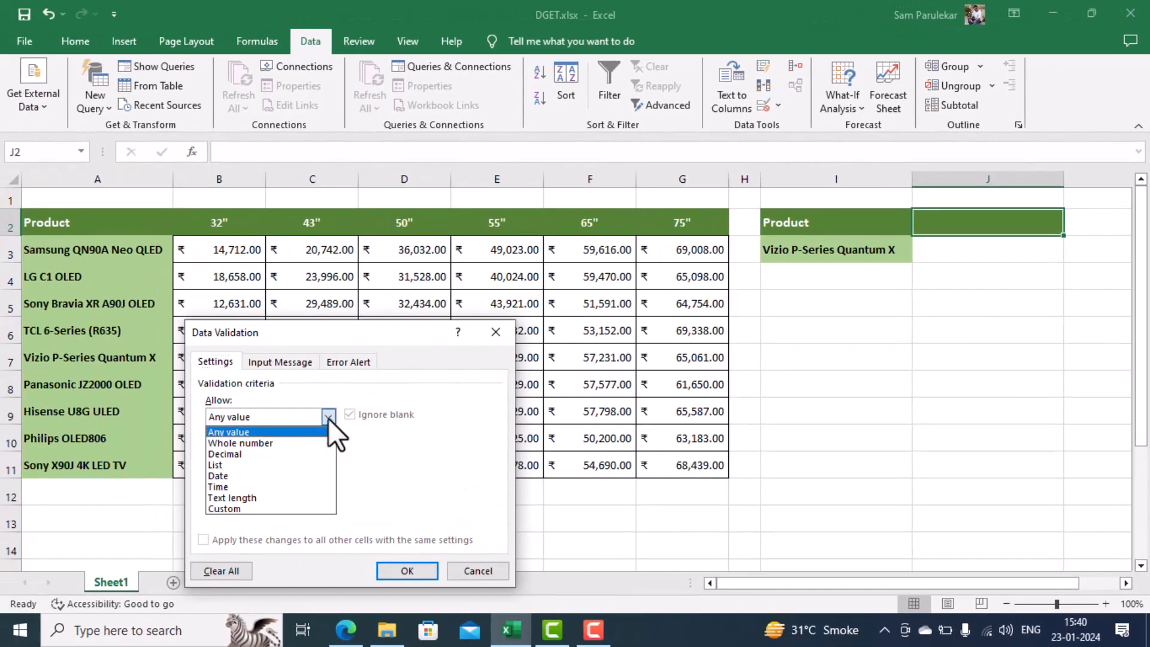
pyautogui.click(278, 467)
pyautogui.click(253, 486)
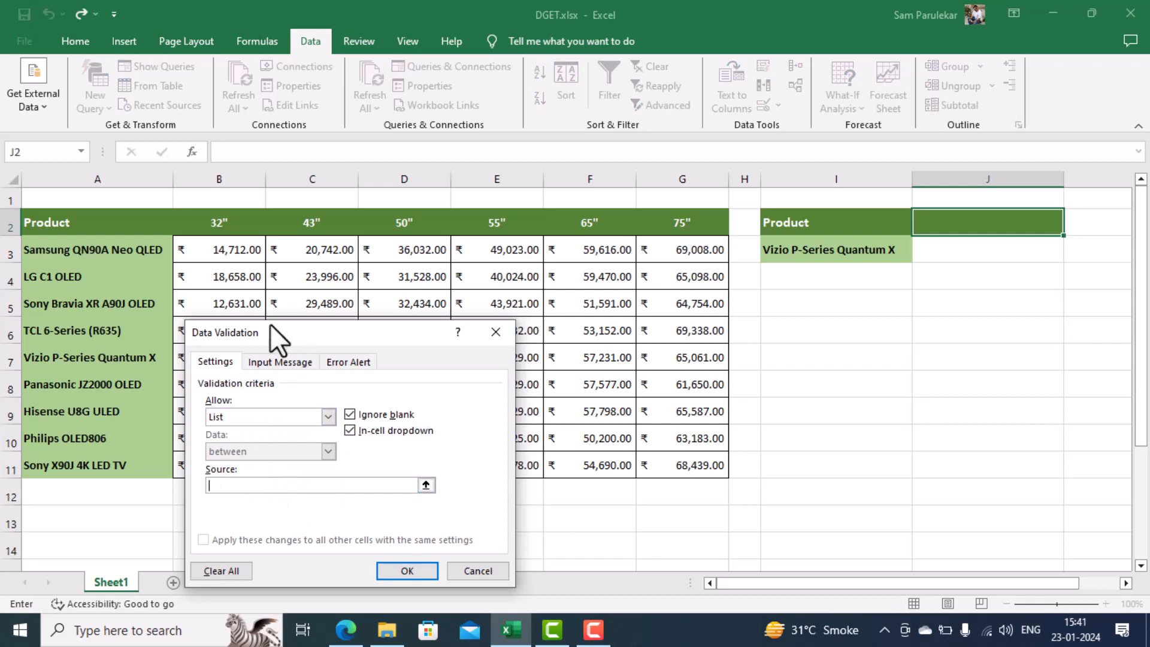
pyautogui.moveTo(226, 227); pyautogui.dragTo(678, 218)
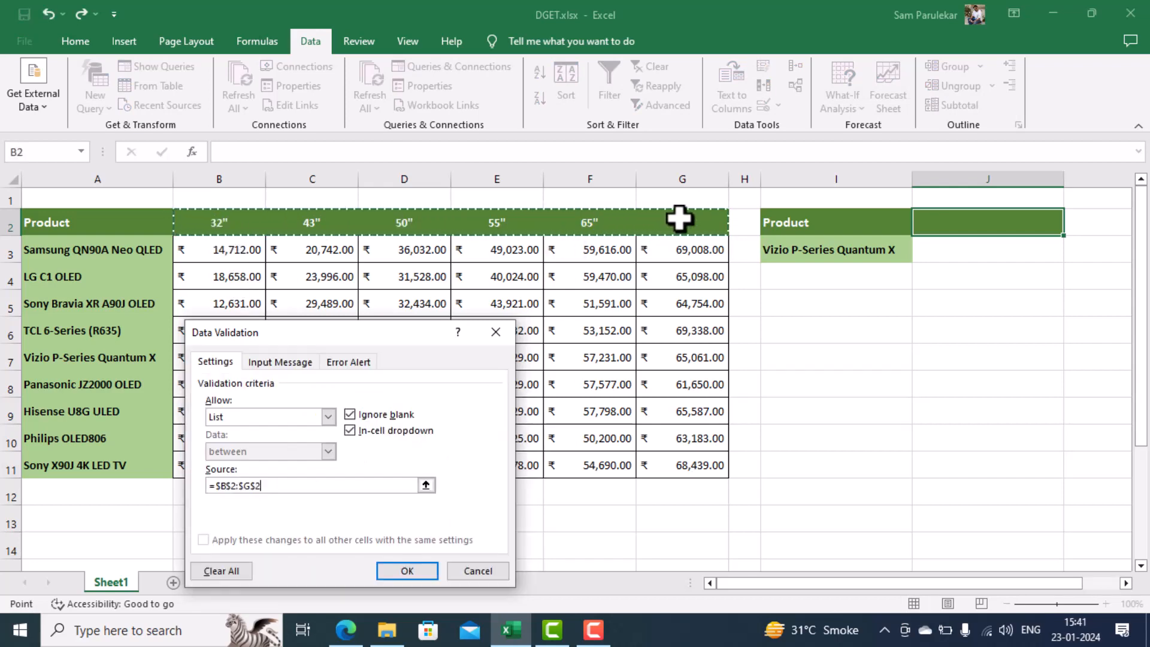
pyautogui.click(398, 570)
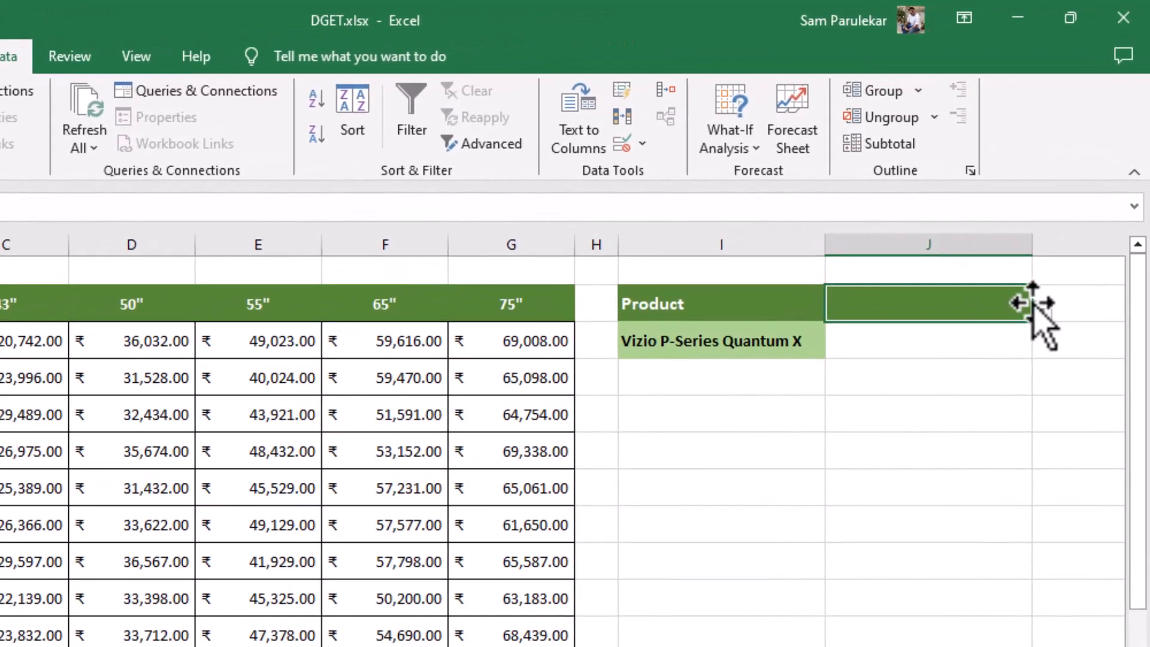
# Choose 50" from the screen-size list in cell J2
pyautogui.click(1042, 310)
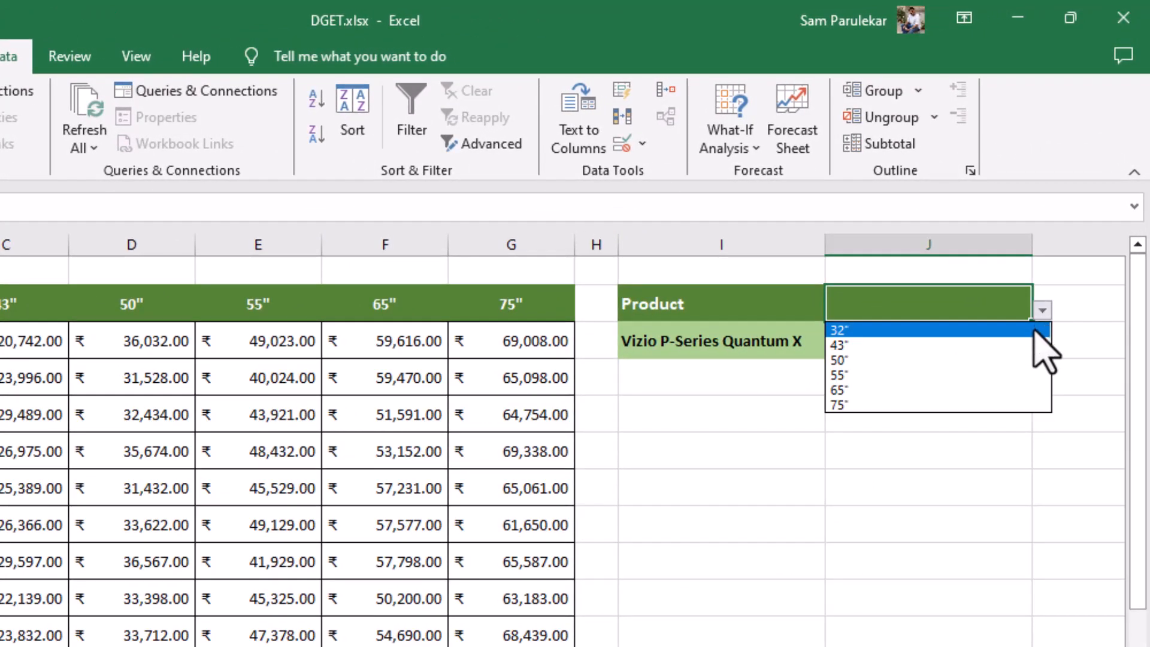
pyautogui.click(987, 359)
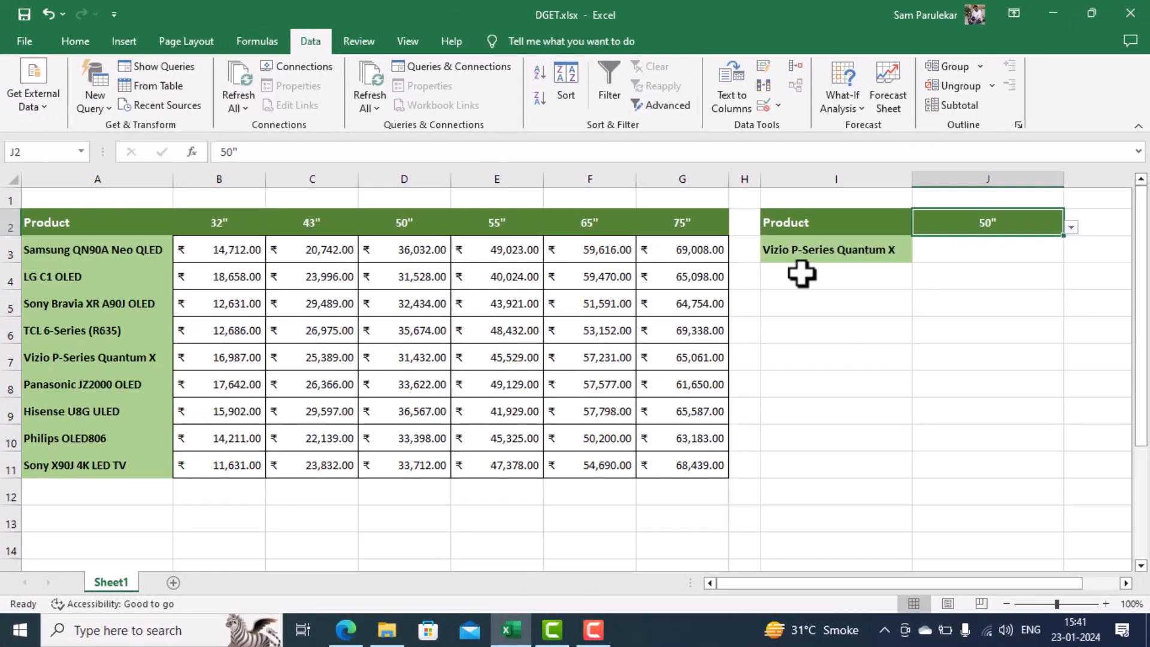
pyautogui.click(849, 249)
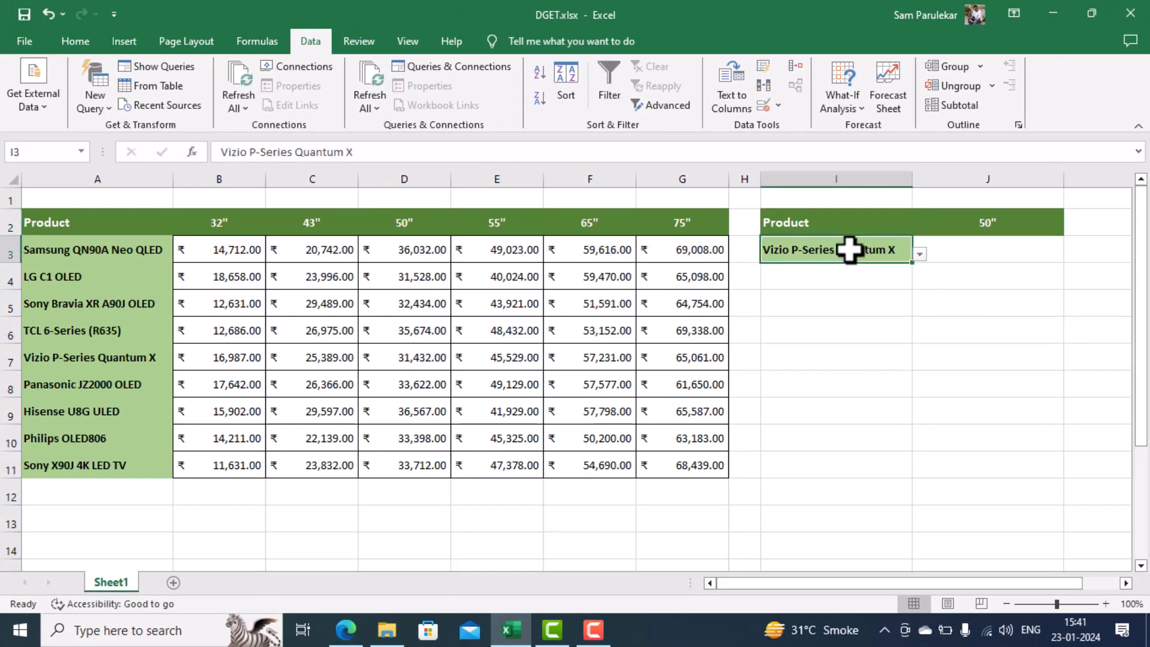
pyautogui.click(1004, 222)
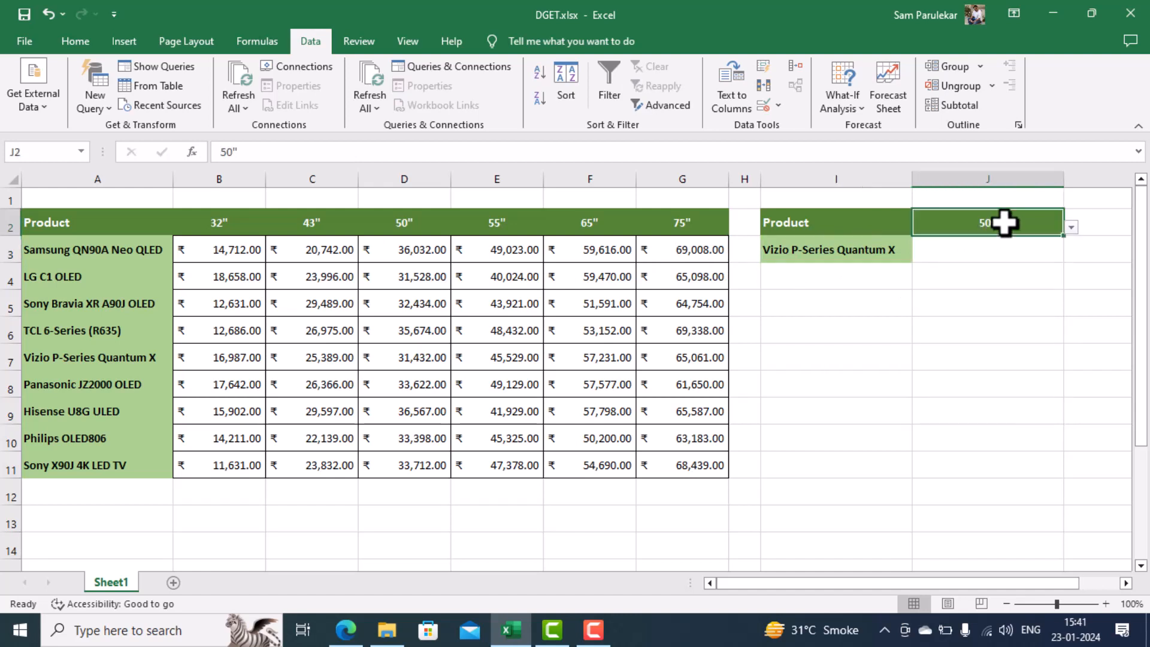
# Enter the formula =DGET(A2:G11,J2,I2:I3) in cell J3 and check its result against the source price in D7
pyautogui.click(976, 254)
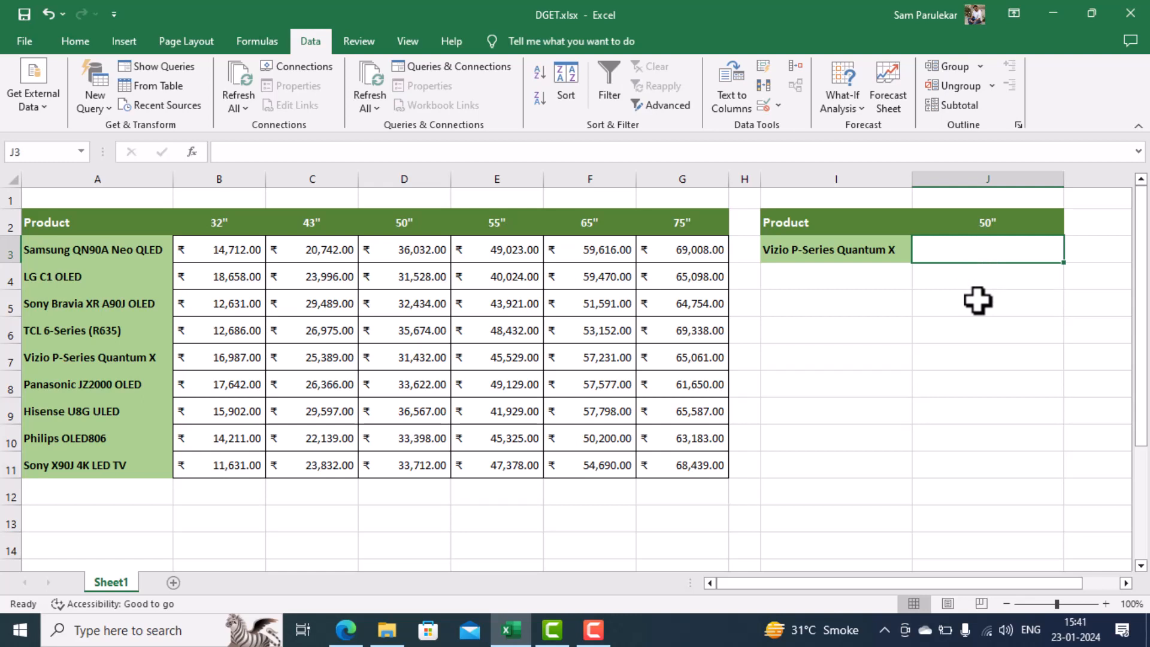
pyautogui.write('=')
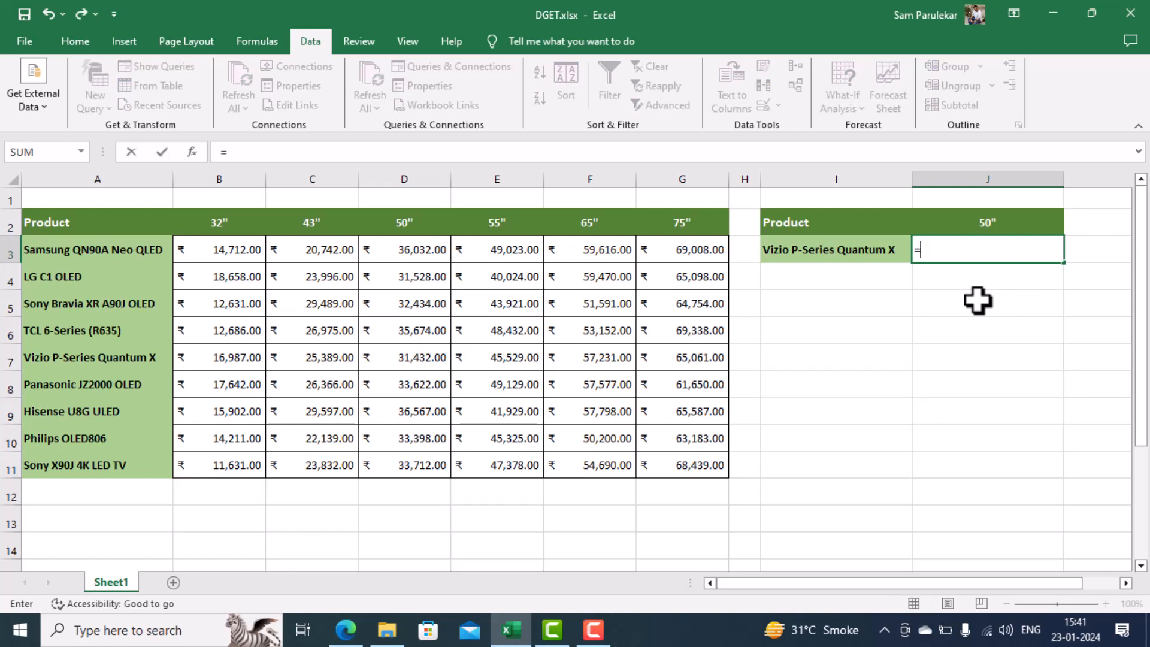
pyautogui.write('DET')
pyautogui.press('BackSpace')
pyautogui.press('BackSpace')
pyautogui.write('G')
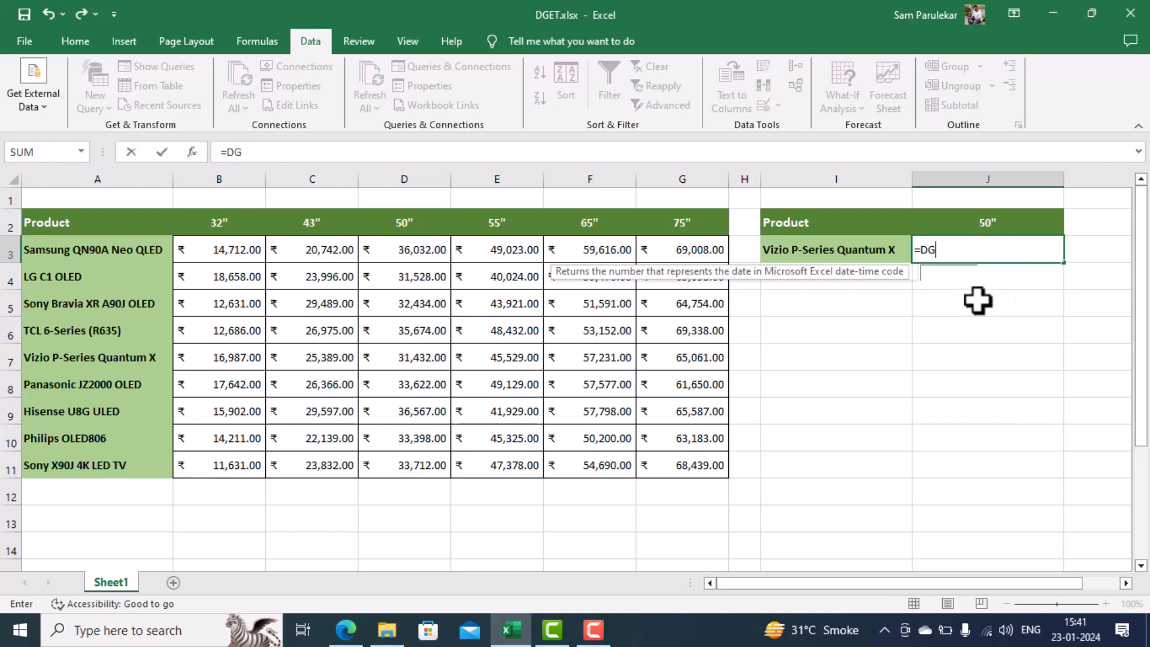
pyautogui.write('ET')
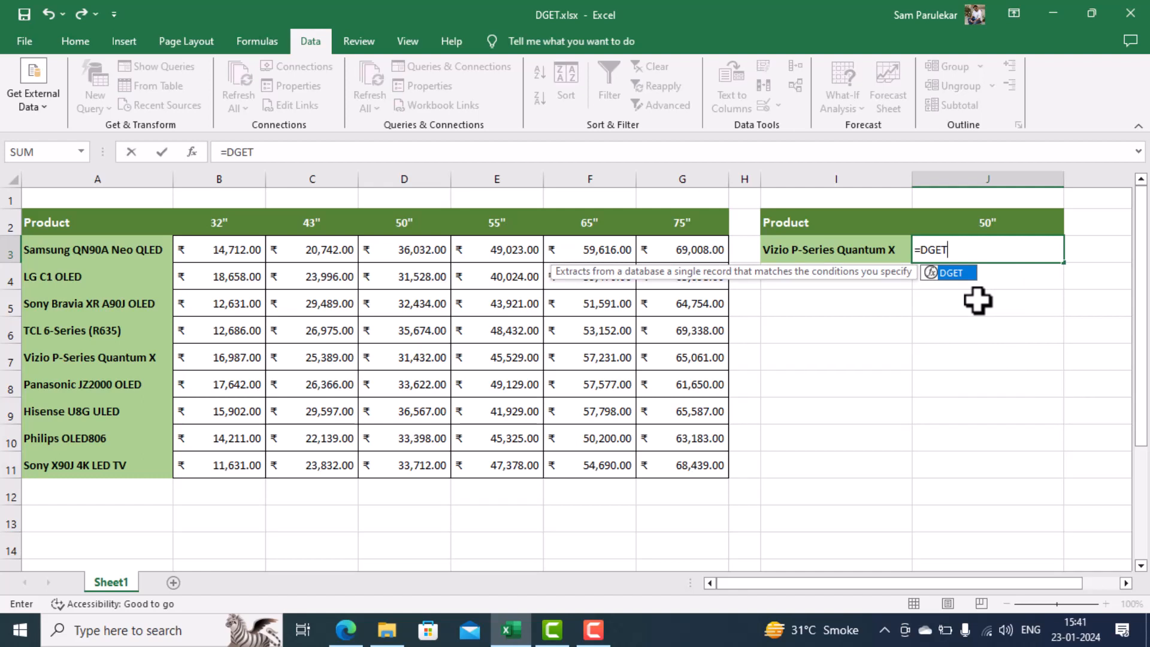
pyautogui.write('(')
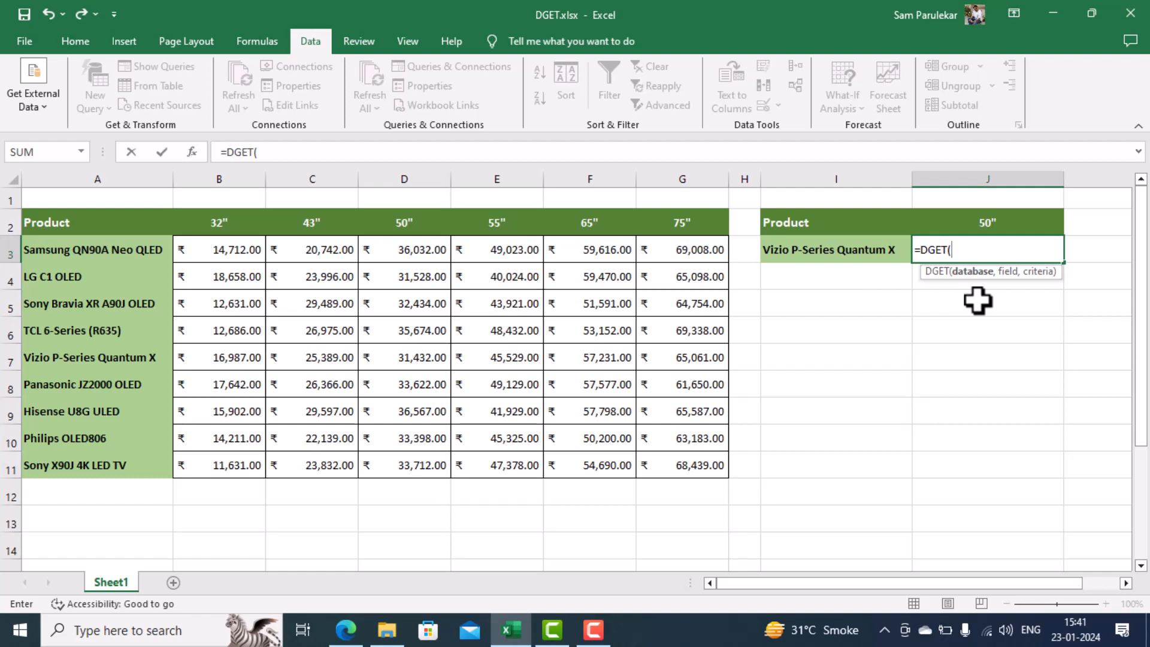
pyautogui.moveTo(84, 219); pyautogui.dragTo(668, 465)
pyautogui.write(',')
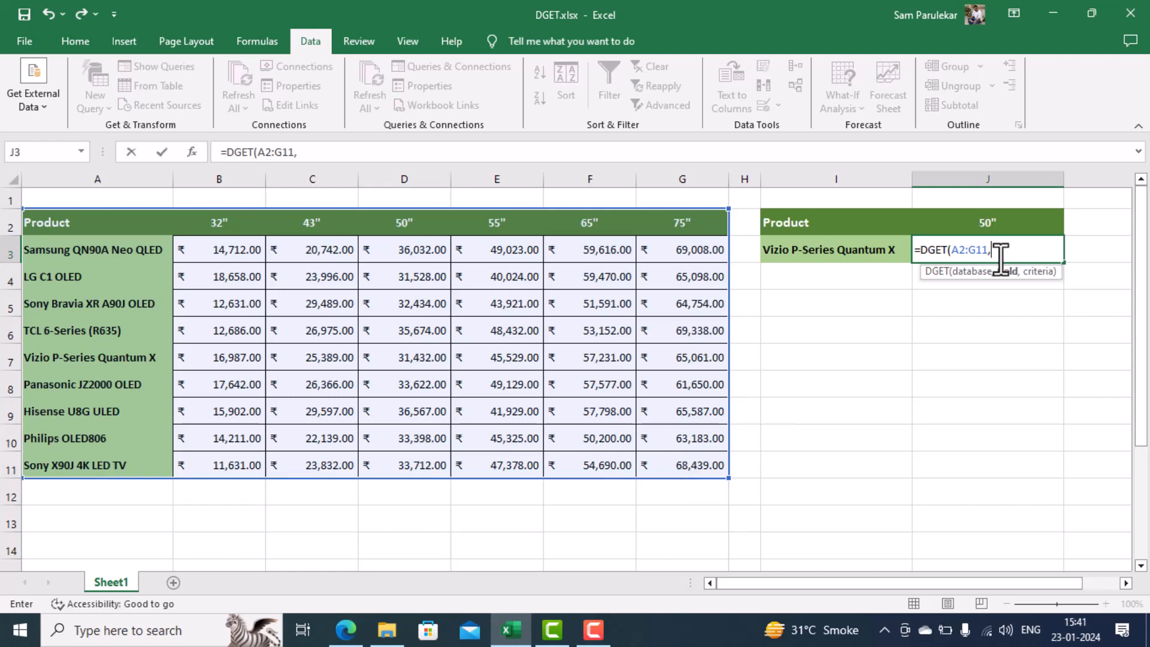
pyautogui.click(1004, 220)
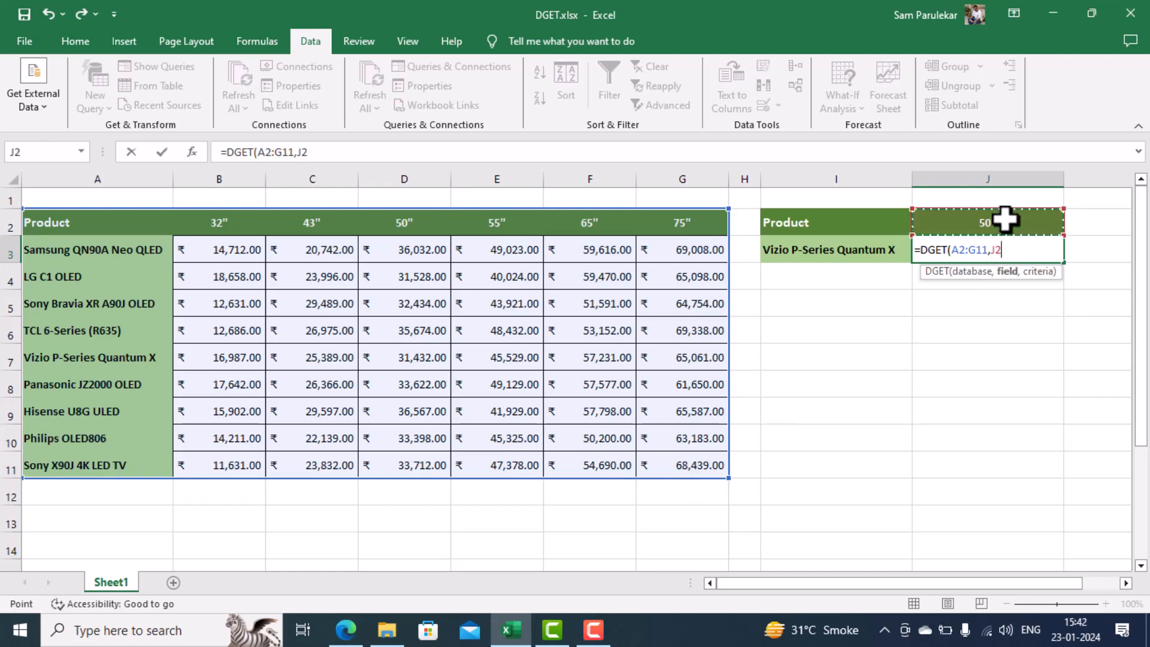
pyautogui.write(',')
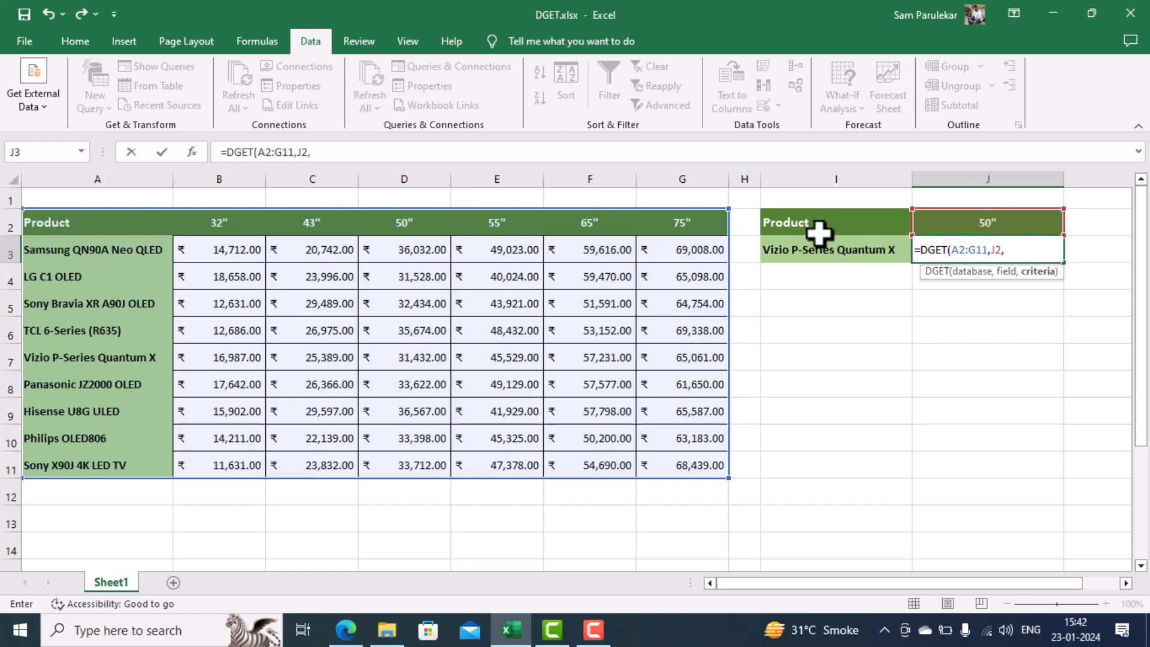
pyautogui.moveTo(818, 222); pyautogui.dragTo(816, 246)
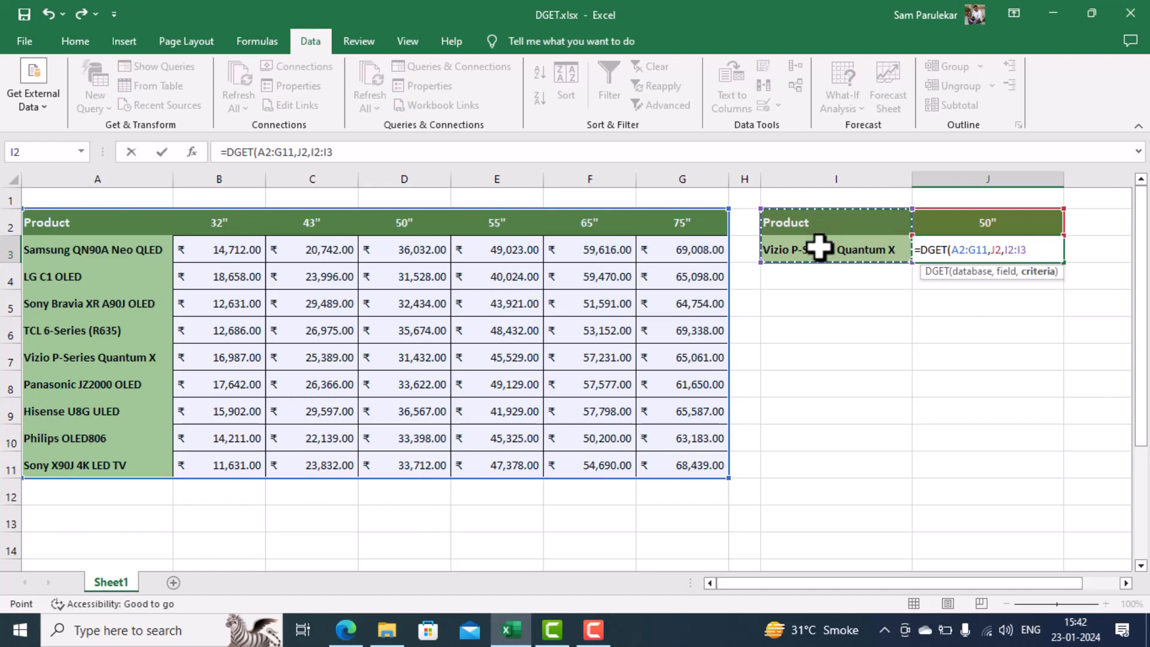
pyautogui.write(')')
pyautogui.press('Return')
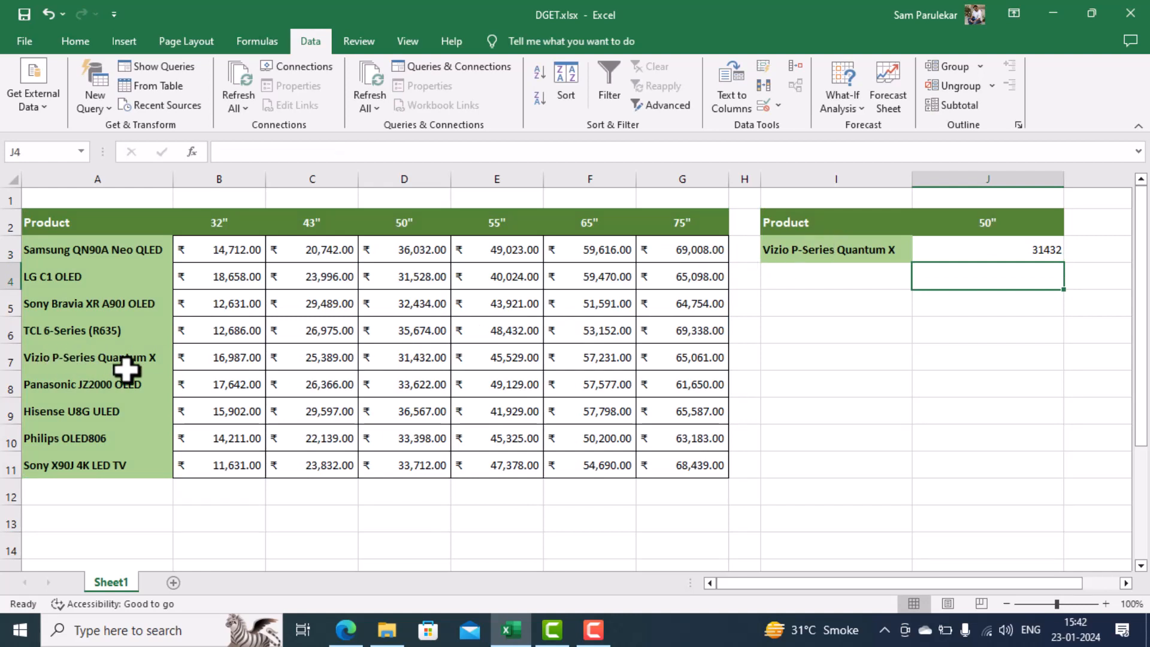
pyautogui.click(411, 363)
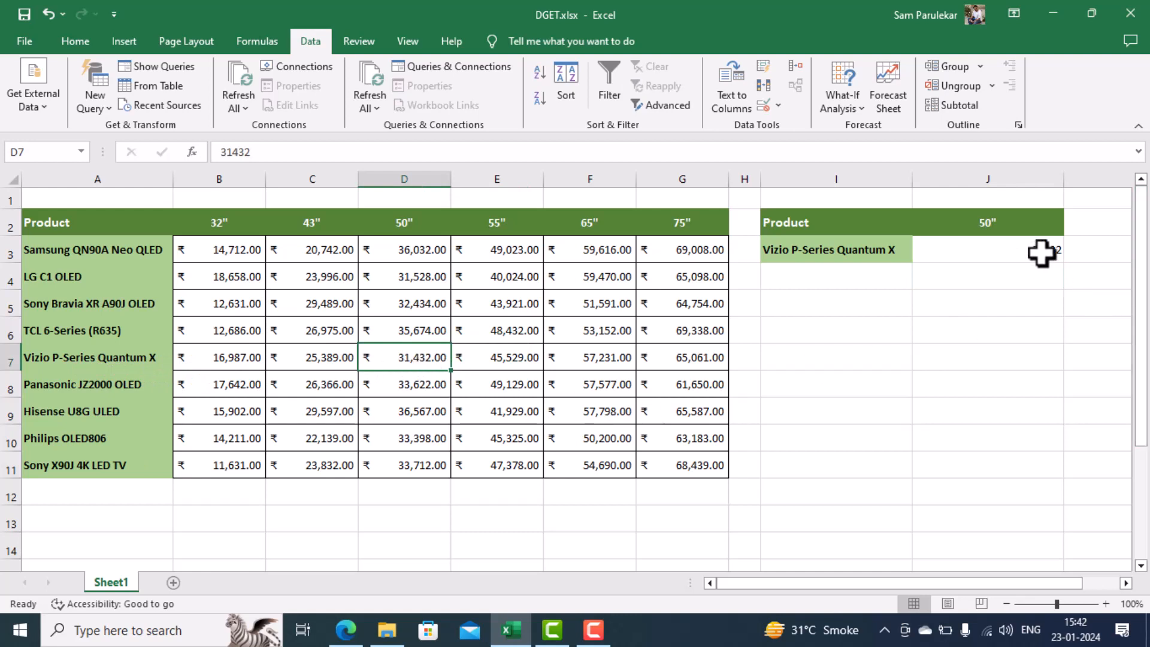
# Test the lookup by choosing Samsung QN90A Neo QLED in cell I3 and the 32" screen size in J2
pyautogui.click(879, 254)
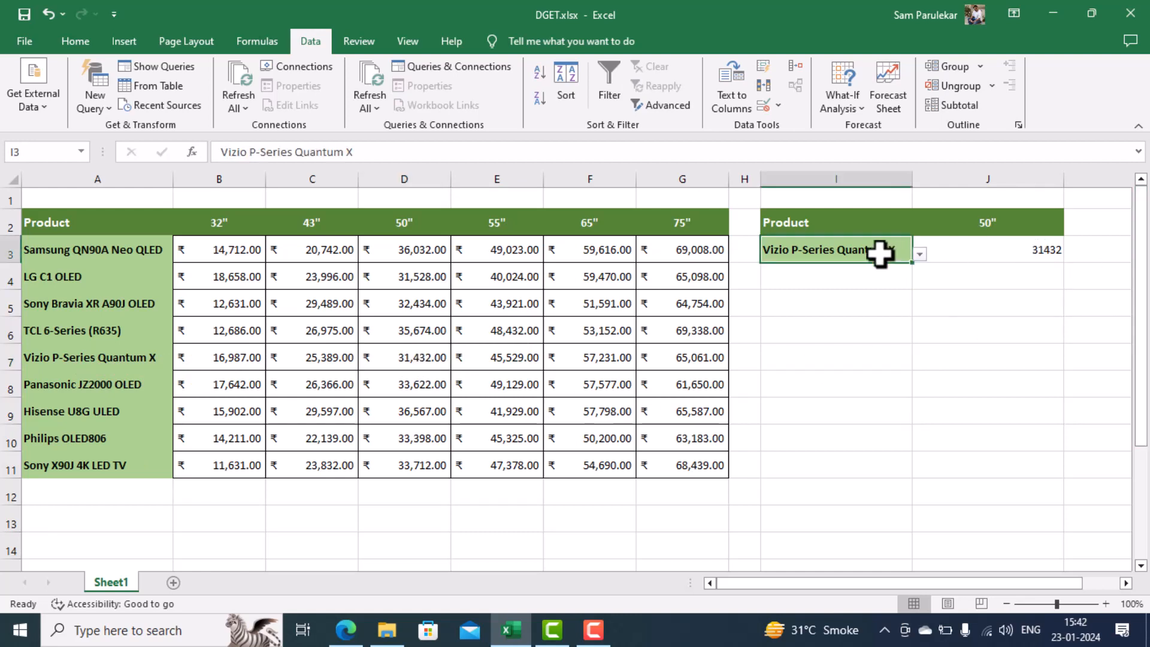
pyautogui.click(919, 253)
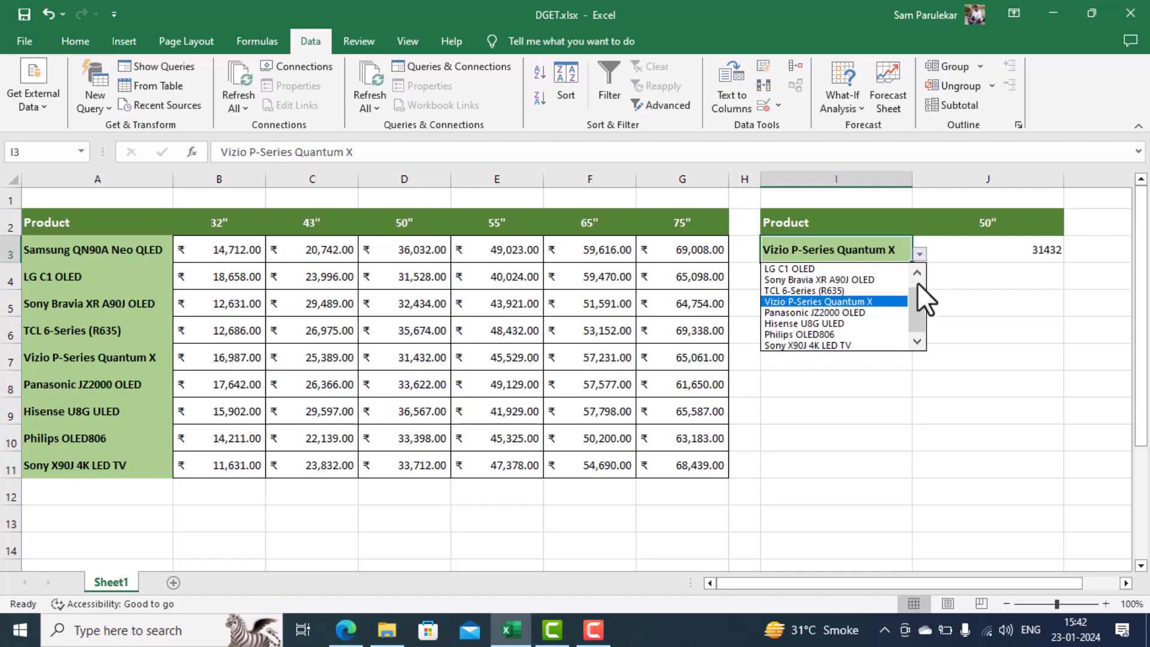
pyautogui.click(814, 269)
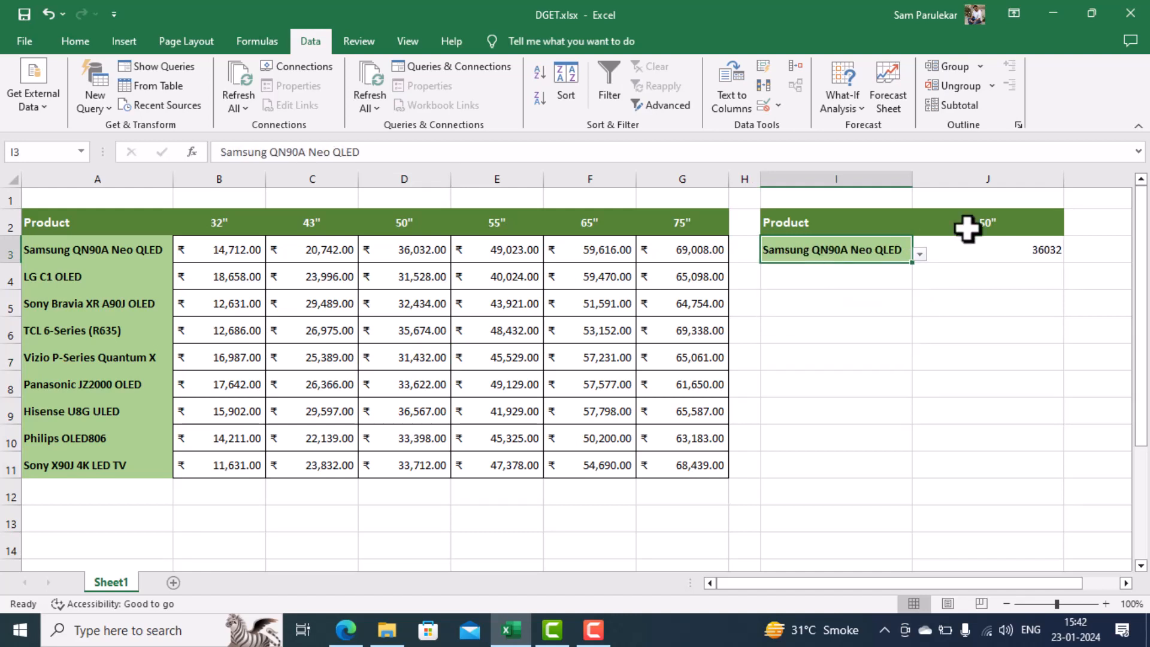
pyautogui.click(981, 225)
pyautogui.click(1071, 227)
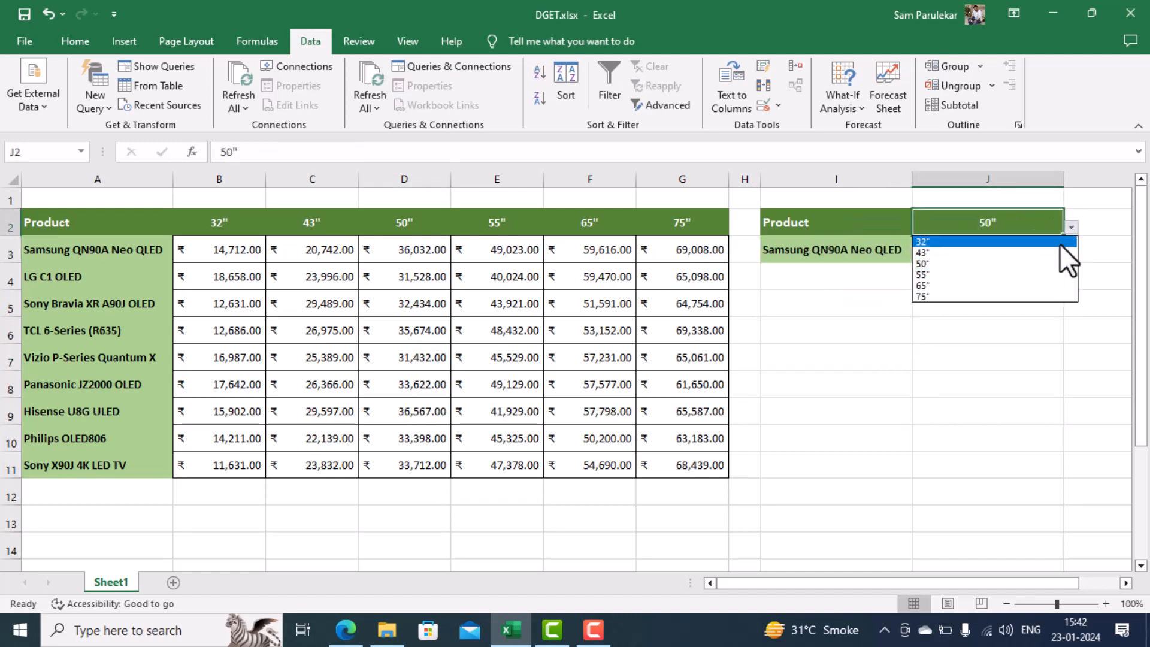
pyautogui.click(991, 240)
pyautogui.click(1015, 251)
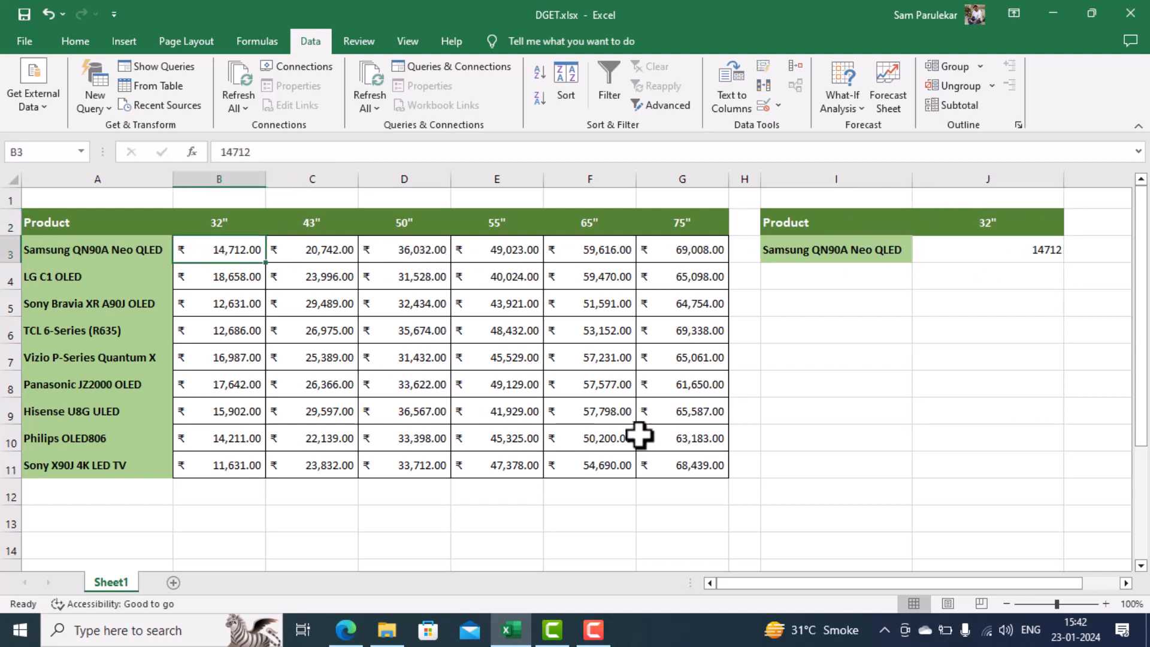
# Choose LG C1 OLED in cell I3 and 43" in J2, and check the lookup result against the source price in C4
pyautogui.click(870, 250)
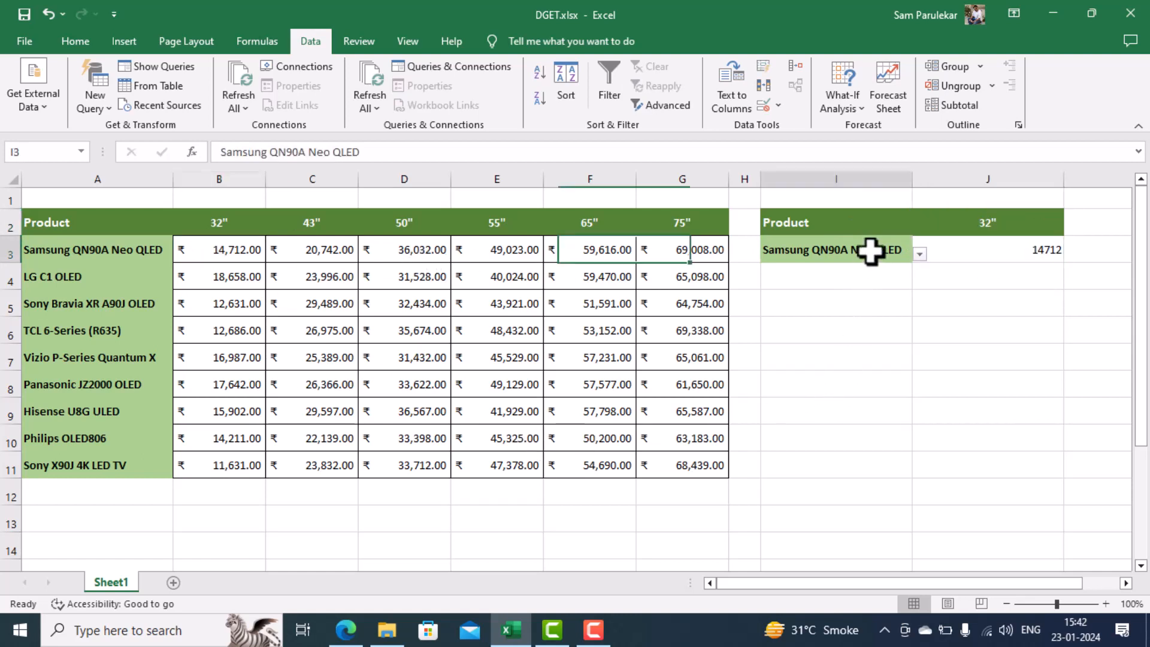
pyautogui.click(919, 254)
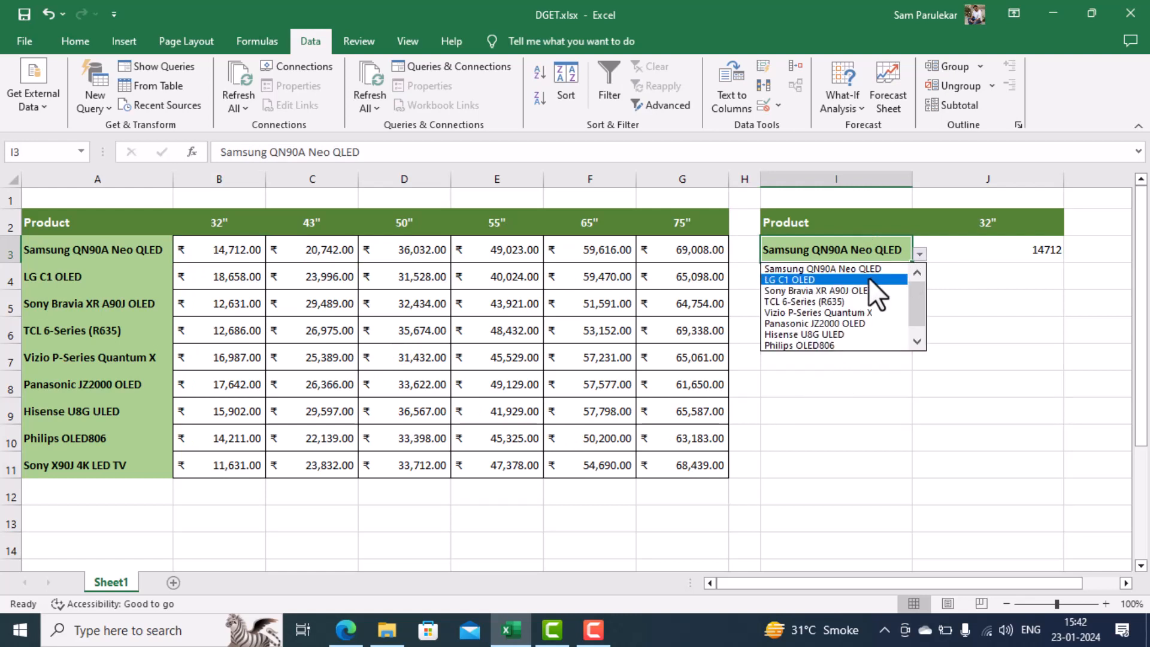
pyautogui.click(868, 278)
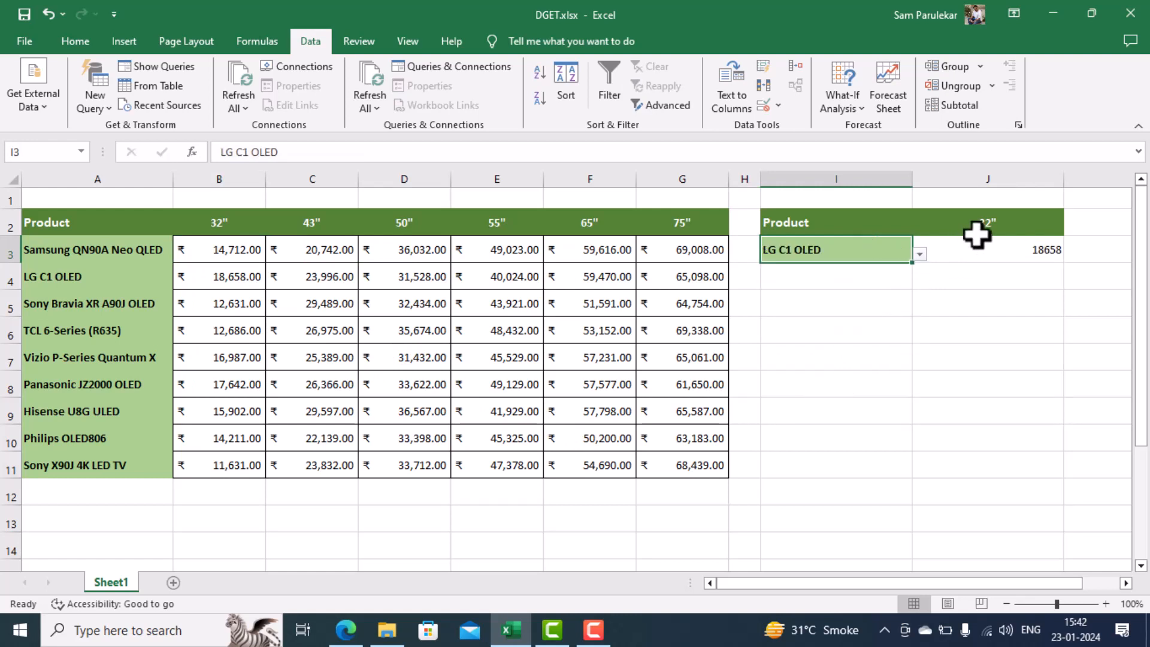
pyautogui.click(1018, 233)
pyautogui.click(1071, 229)
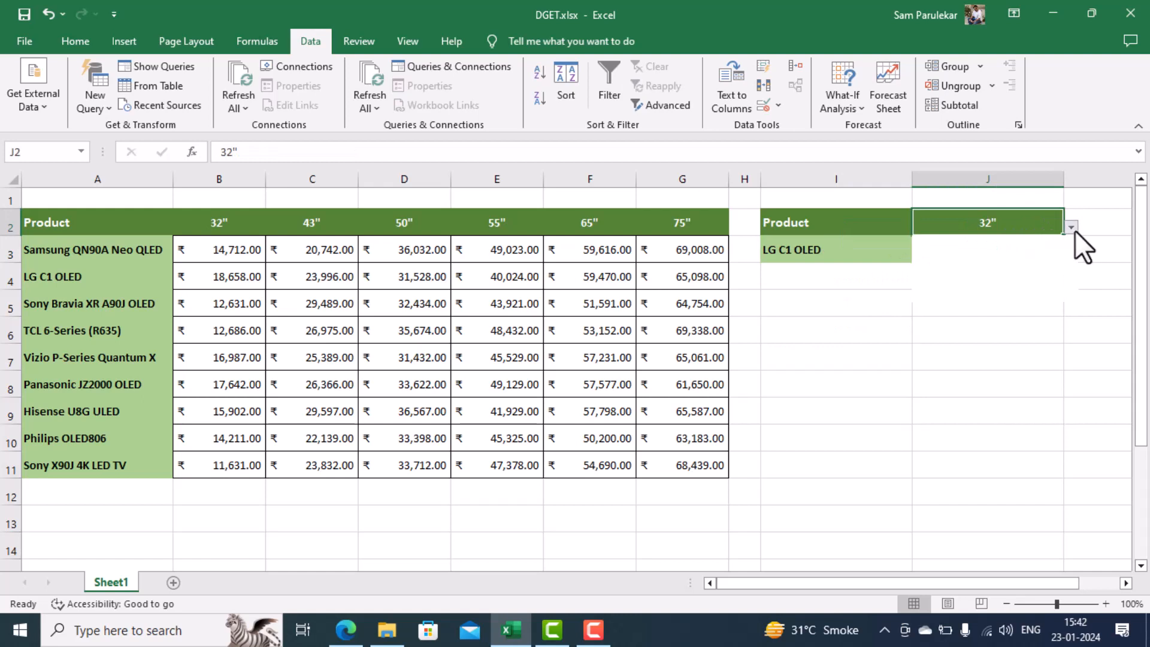
pyautogui.click(986, 253)
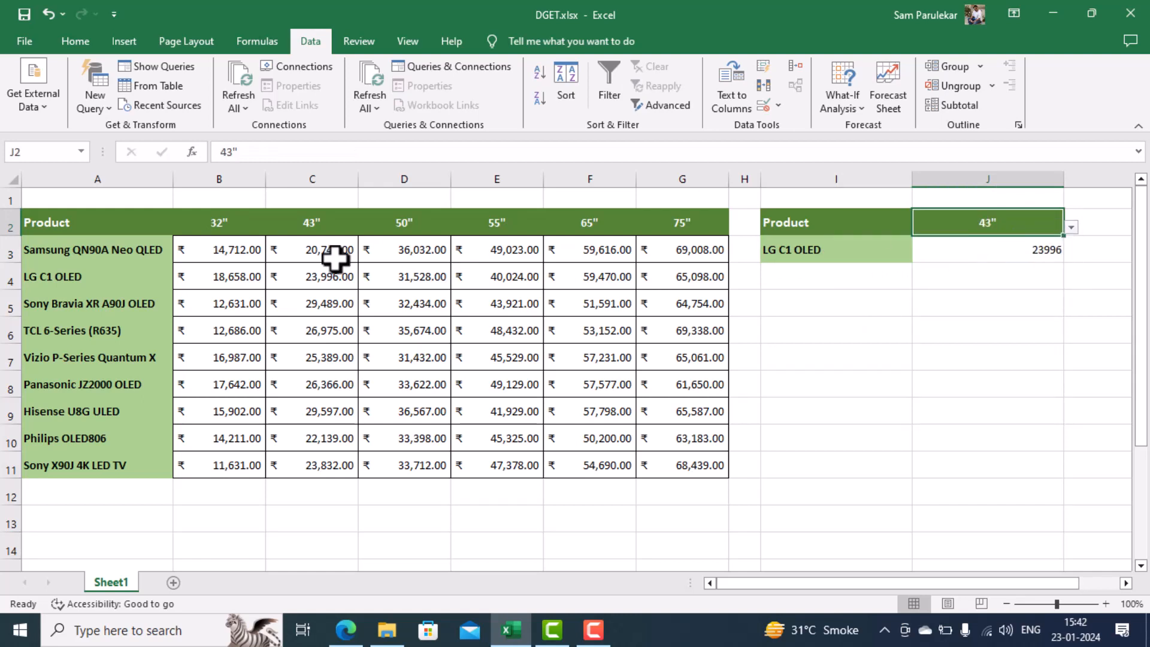
pyautogui.click(58, 280)
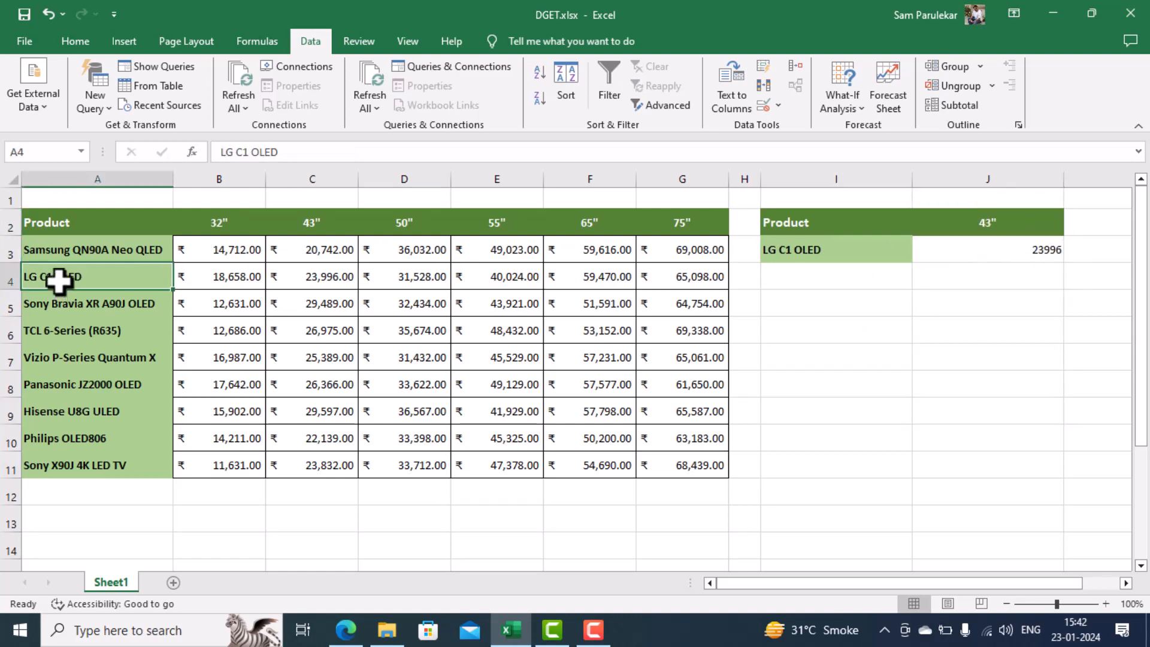
pyautogui.click(326, 277)
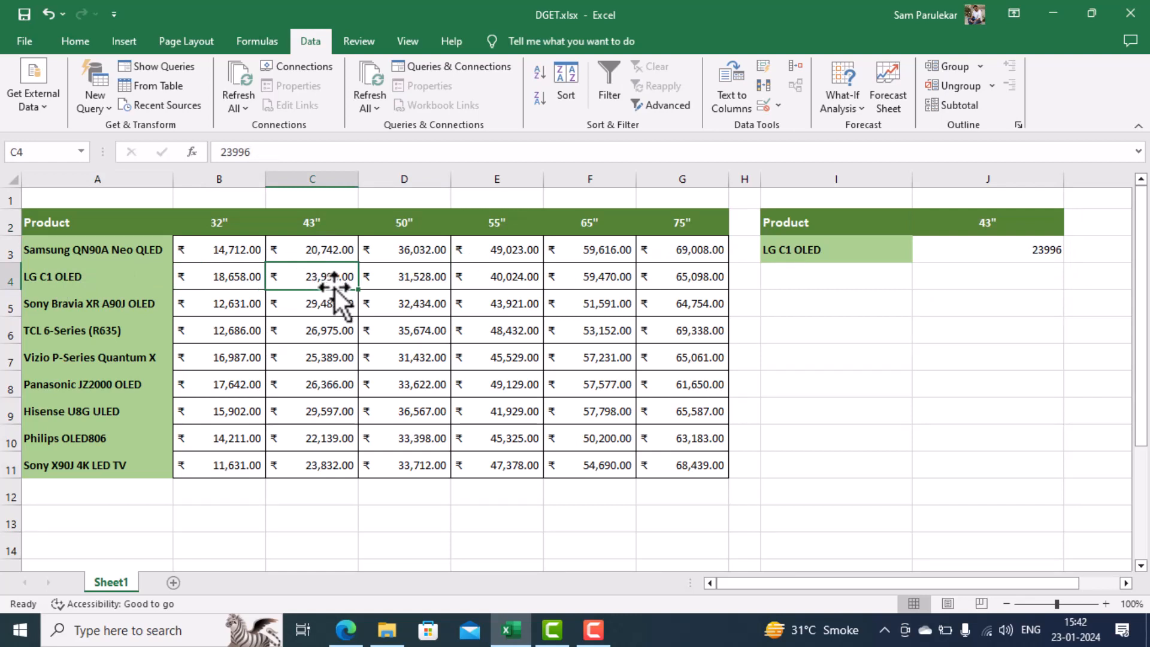
pyautogui.click(975, 259)
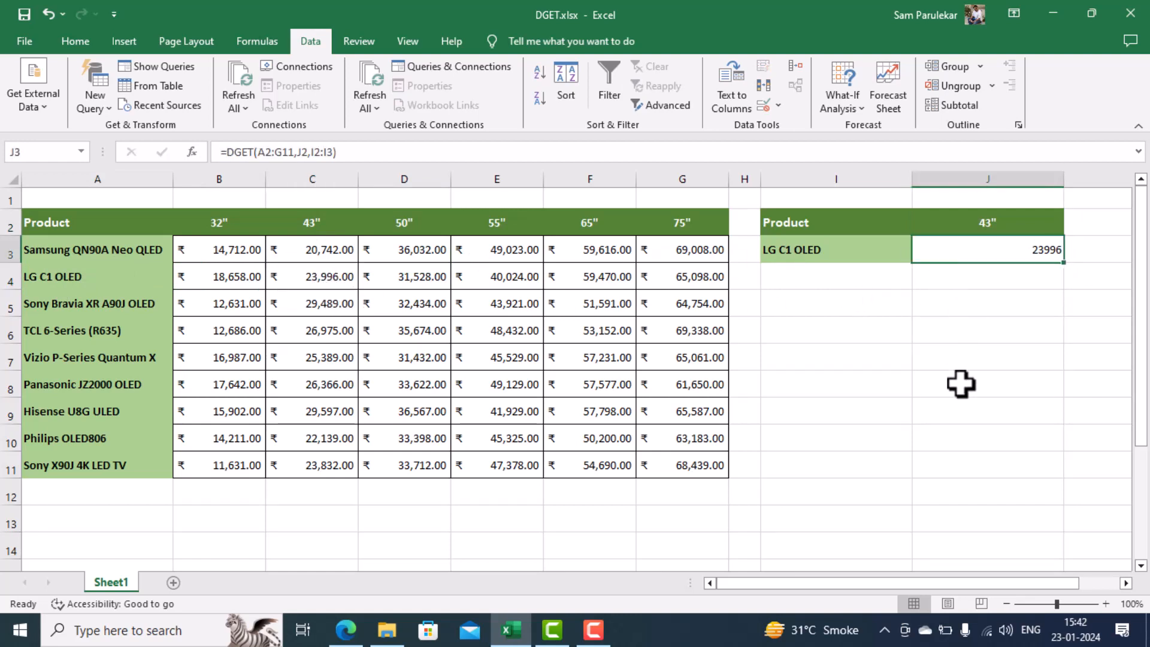
pyautogui.click(842, 333)
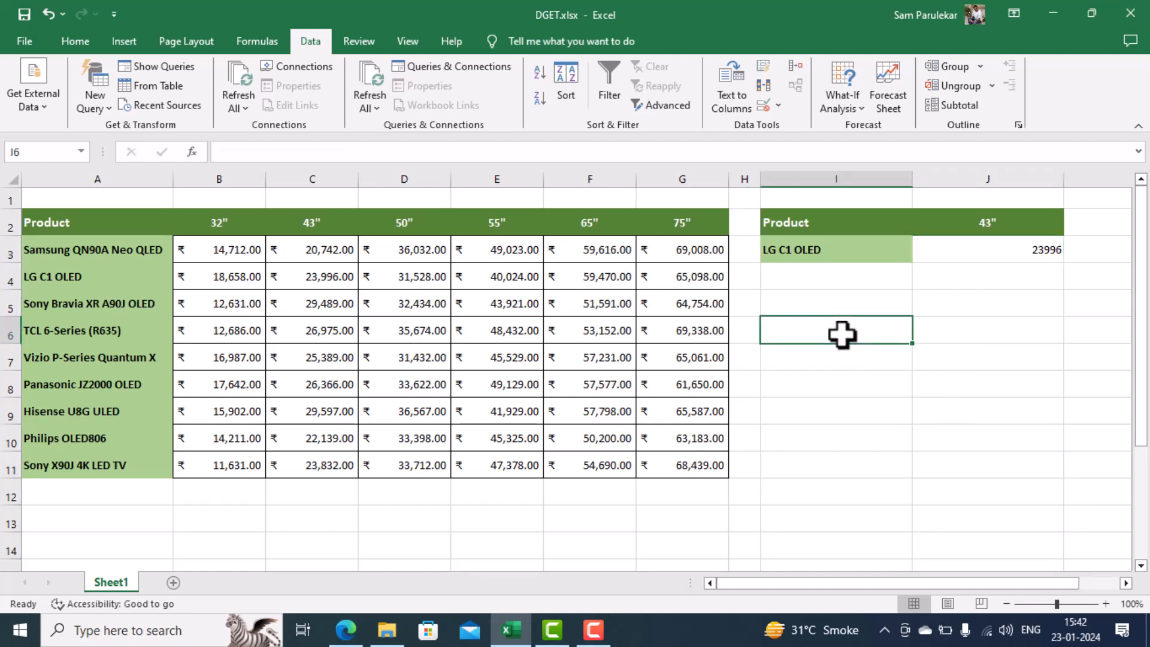